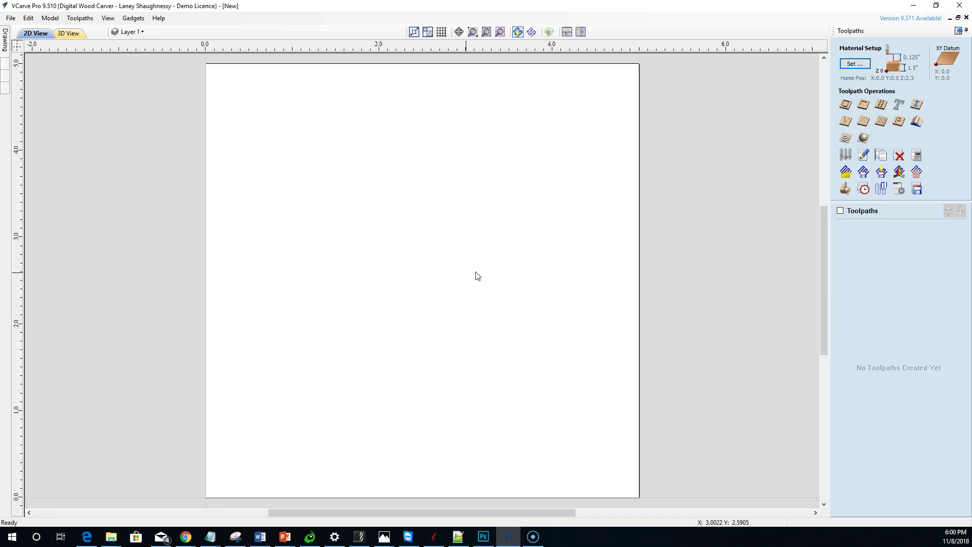
Check the tool types offered for a new tool in the tool database, and leave without adding one.
{"action": "left_click", "coordinate": [481, 273]}
{"action": "left_click", "coordinate": [845, 156]}
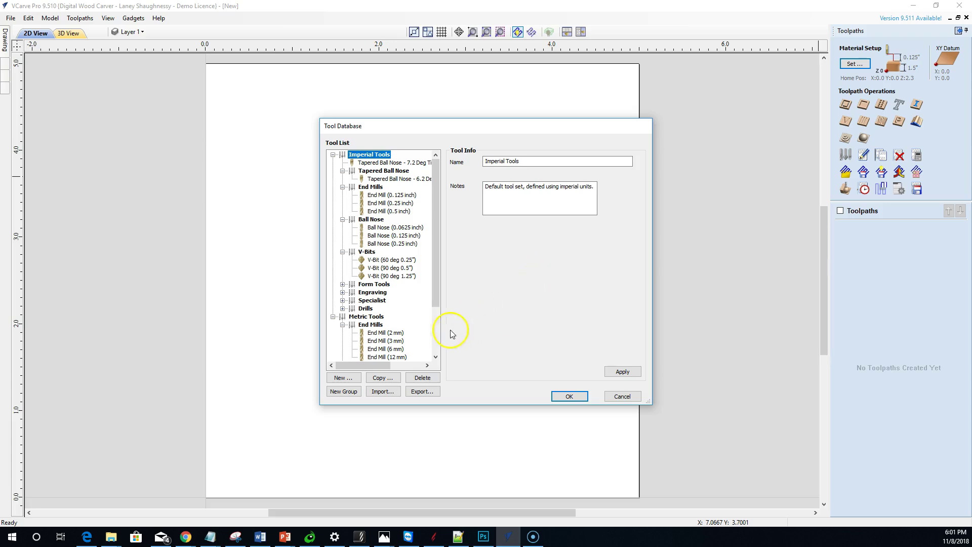
{"action": "left_click", "coordinate": [346, 384]}
{"action": "left_click", "coordinate": [564, 172]}
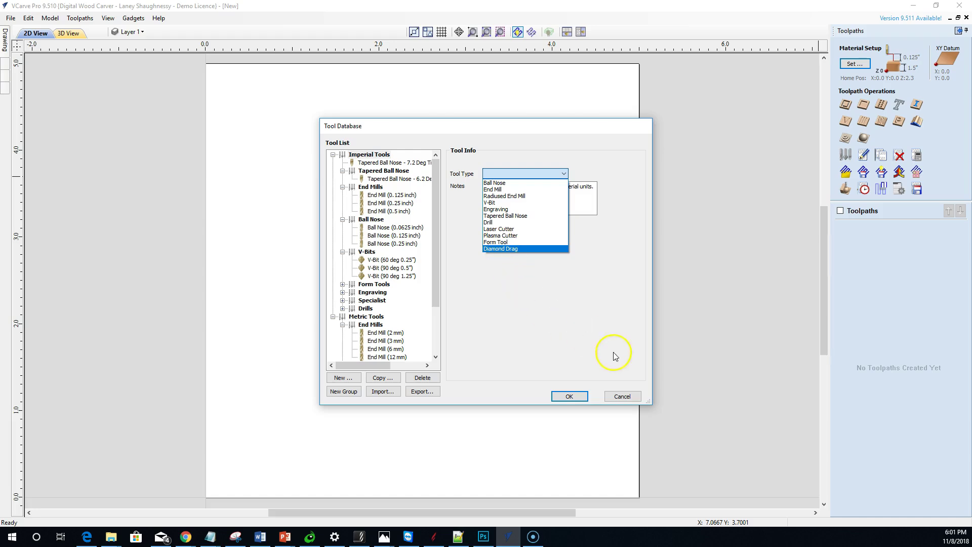
{"action": "left_click", "coordinate": [619, 396]}
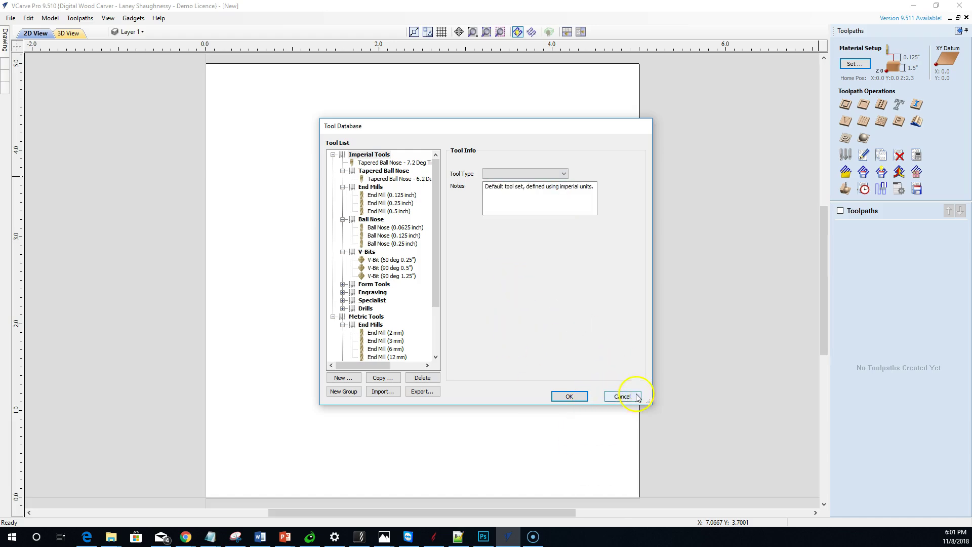
{"action": "left_click", "coordinate": [566, 397]}
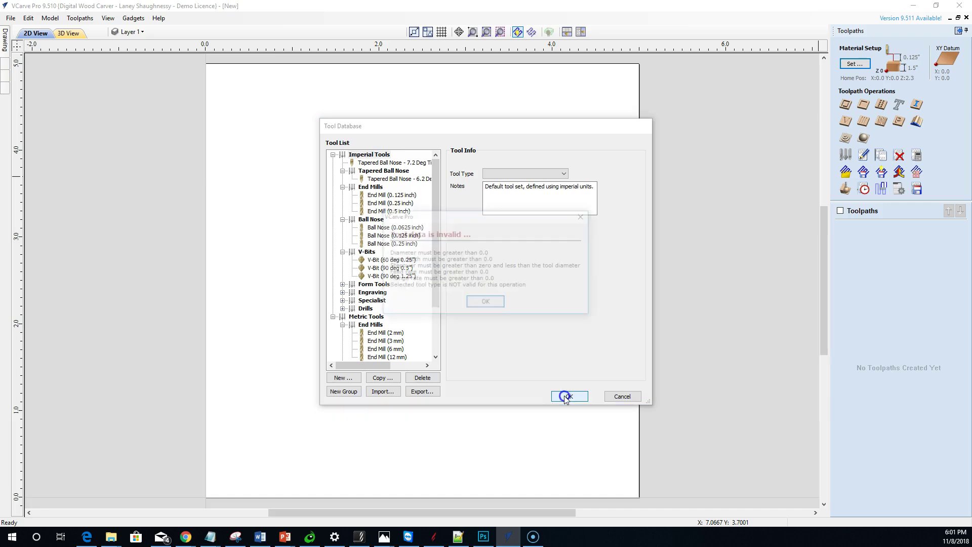
{"action": "left_click", "coordinate": [486, 315]}
{"action": "left_click", "coordinate": [615, 396]}
{"action": "left_click", "coordinate": [461, 276]}
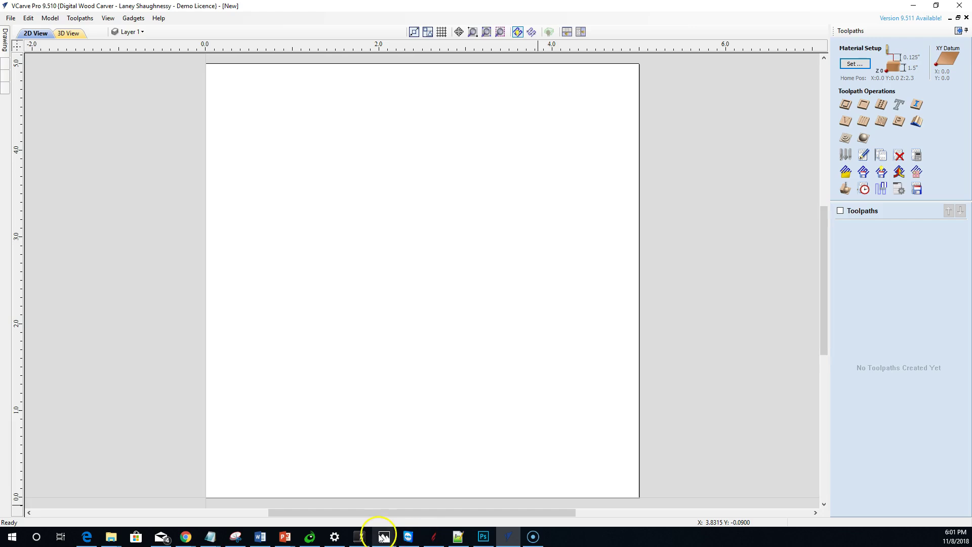
Switch to Photos, examine the bit's shape in BoxCore.jpg at a larger zoom, and return to VCarve Pro.
{"action": "mouse_move", "coordinate": [384, 537]}
{"action": "left_click", "coordinate": [491, 494]}
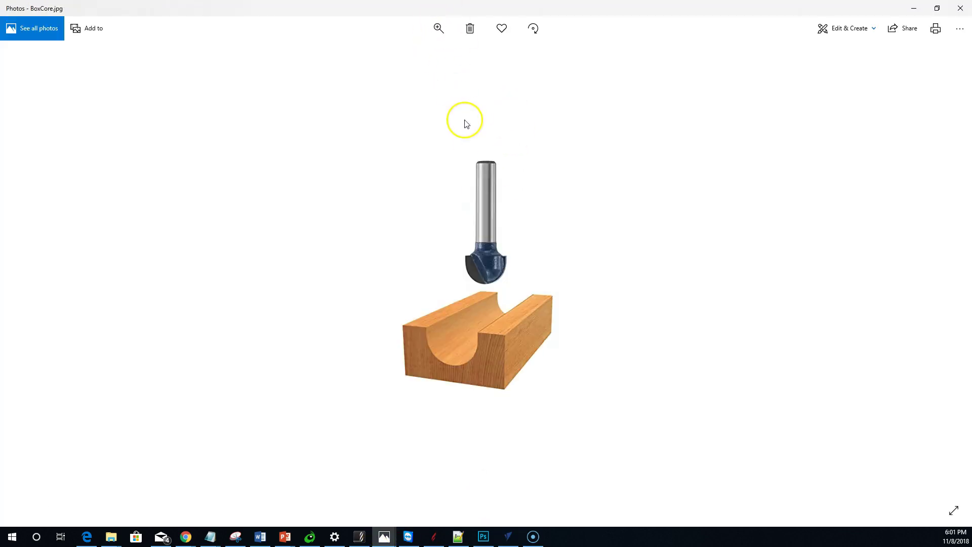
{"action": "left_click", "coordinate": [438, 30]}
{"action": "left_click_drag", "start_coordinate": [396, 52], "coordinate": [435, 56]}
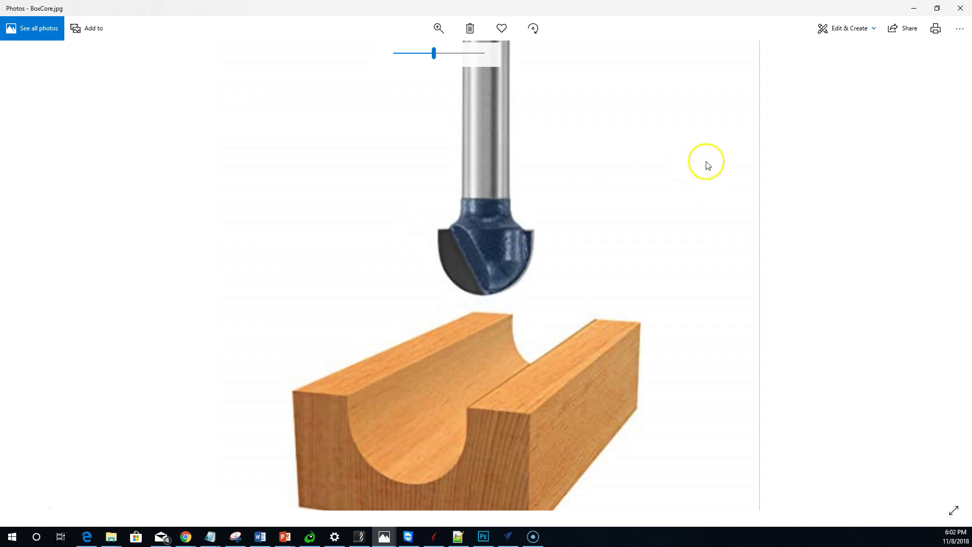
{"action": "left_click", "coordinate": [901, 27]}
{"action": "left_click", "coordinate": [915, 9]}
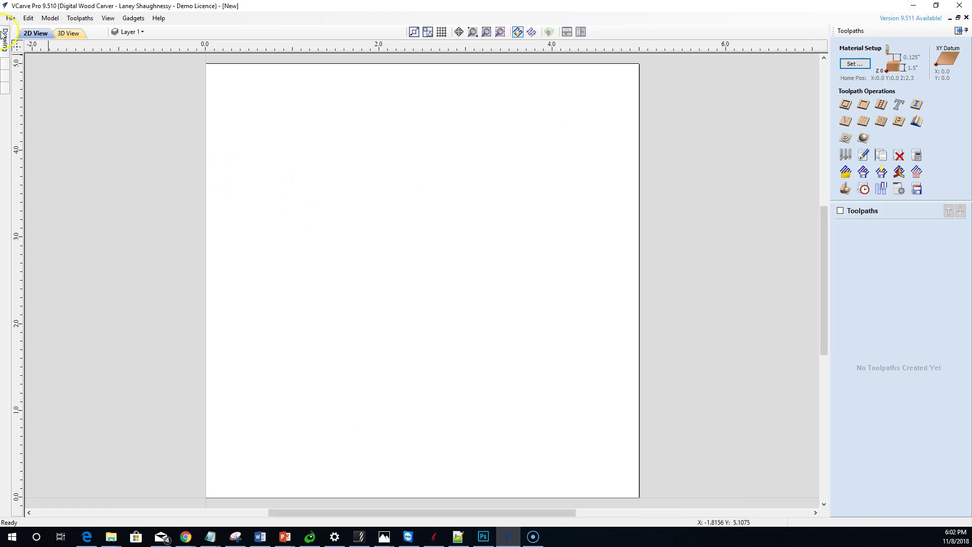
Draw a circle of 0.75 inch diameter near the middle of the material, centred at about X 2.41, Y 2.88.
{"action": "left_click", "coordinate": [5, 38]}
{"action": "left_click", "coordinate": [25, 101]}
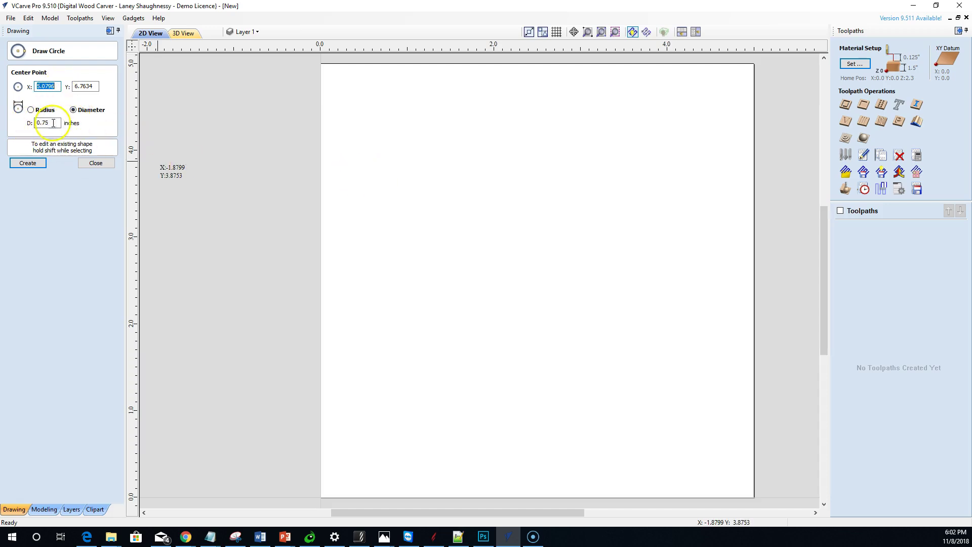
{"action": "left_click", "coordinate": [530, 247]}
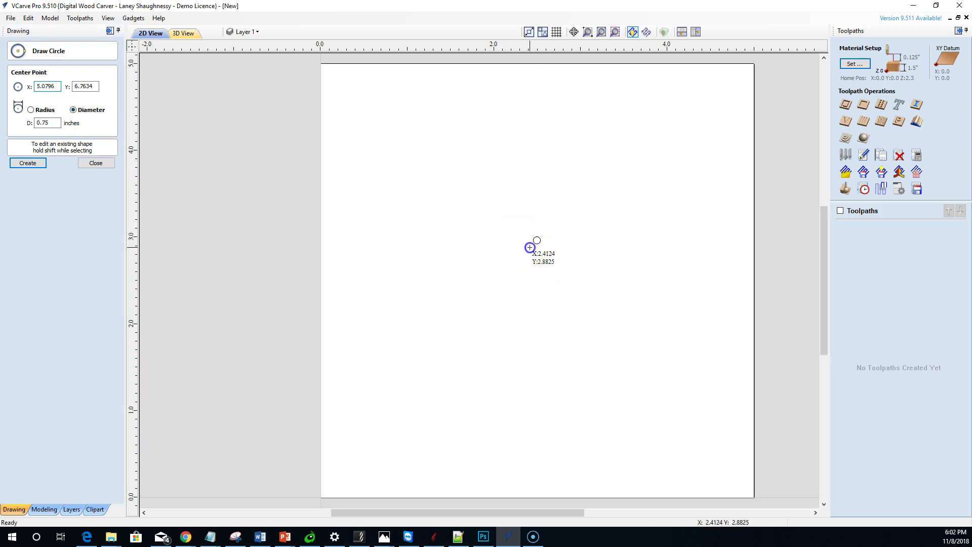
{"action": "left_click", "coordinate": [96, 163]}
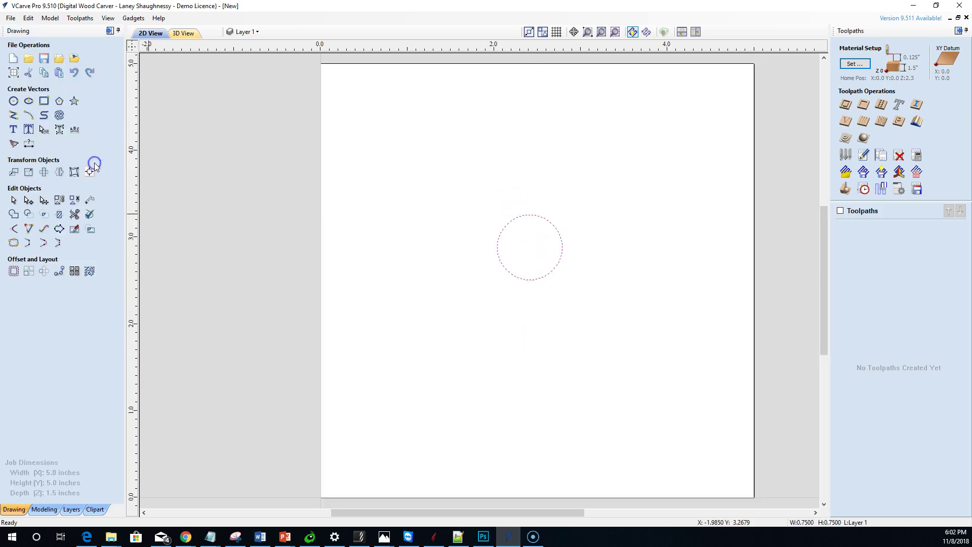
Cut the circle's vector at its leftmost and rightmost nodes to split it into upper and lower halves.
{"action": "left_click", "coordinate": [28, 200]}
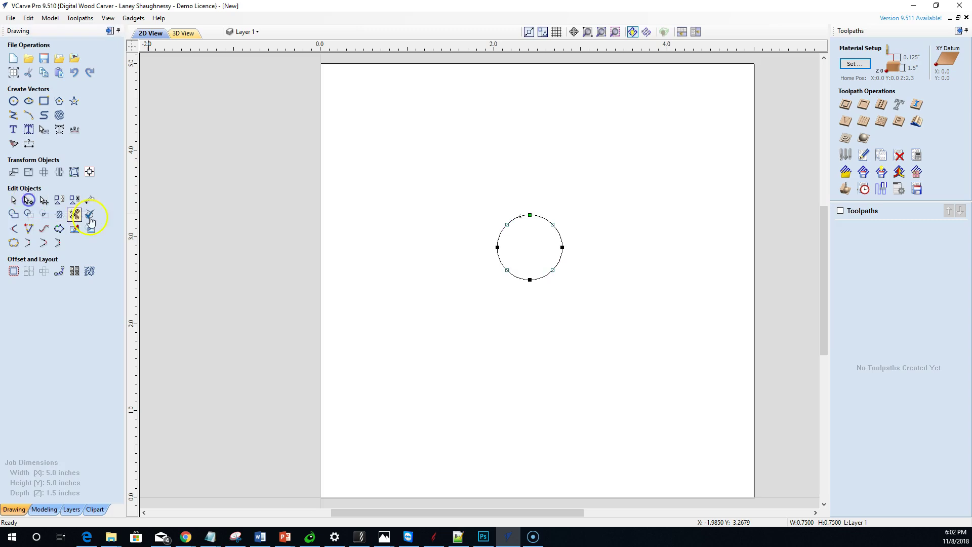
{"action": "right_click", "coordinate": [497, 248]}
{"action": "left_click", "coordinate": [522, 287]}
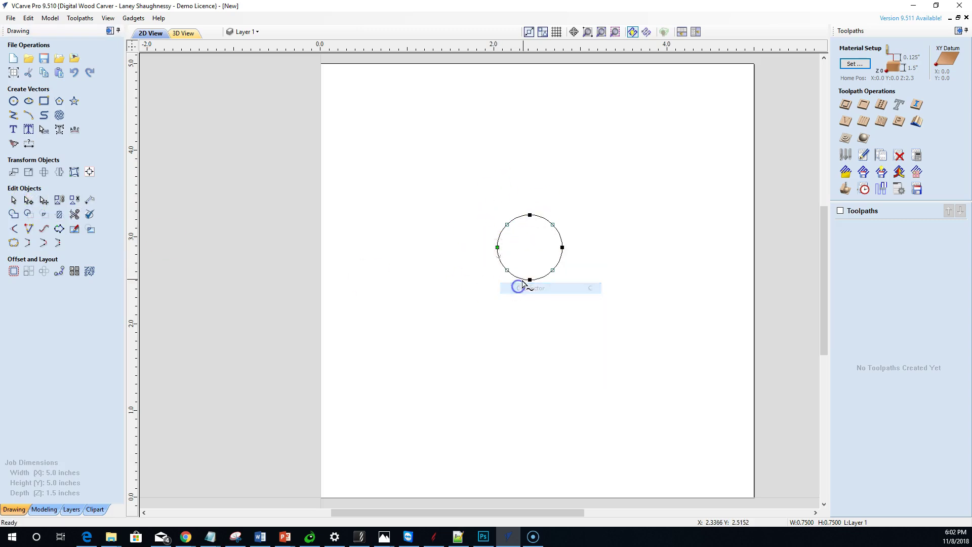
{"action": "right_click", "coordinate": [562, 247]}
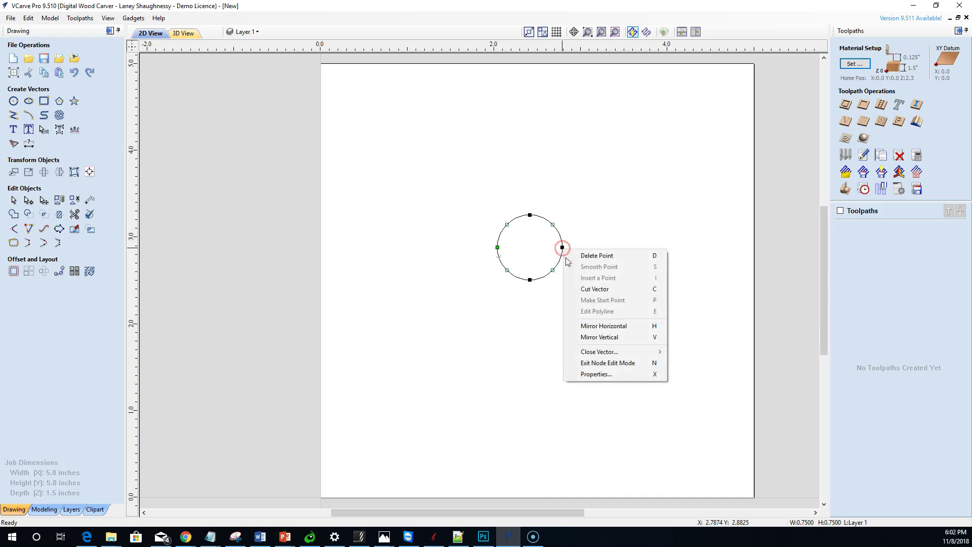
{"action": "left_click", "coordinate": [577, 290]}
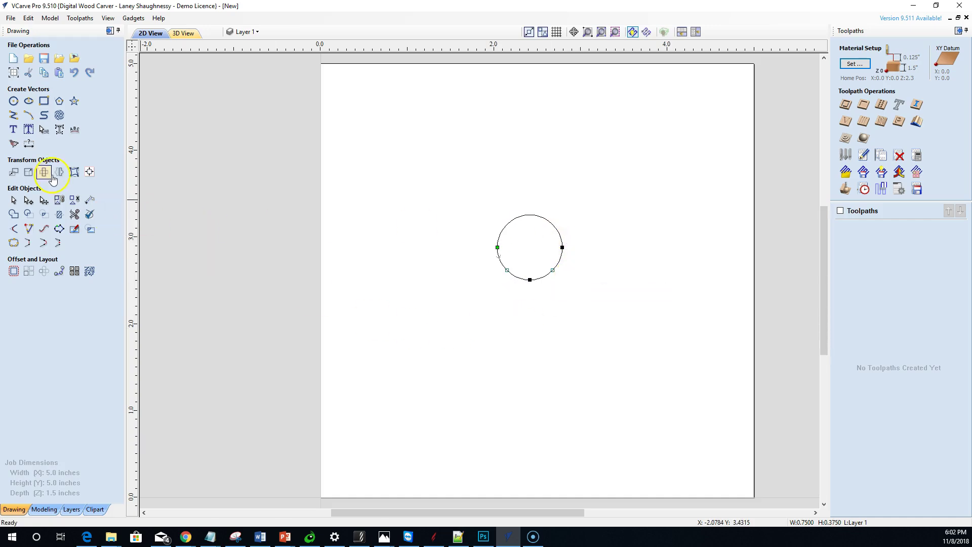
Delete the upper half of the split circle and select the remaining lower arc.
{"action": "left_click", "coordinate": [22, 198]}
{"action": "left_click", "coordinate": [521, 217]}
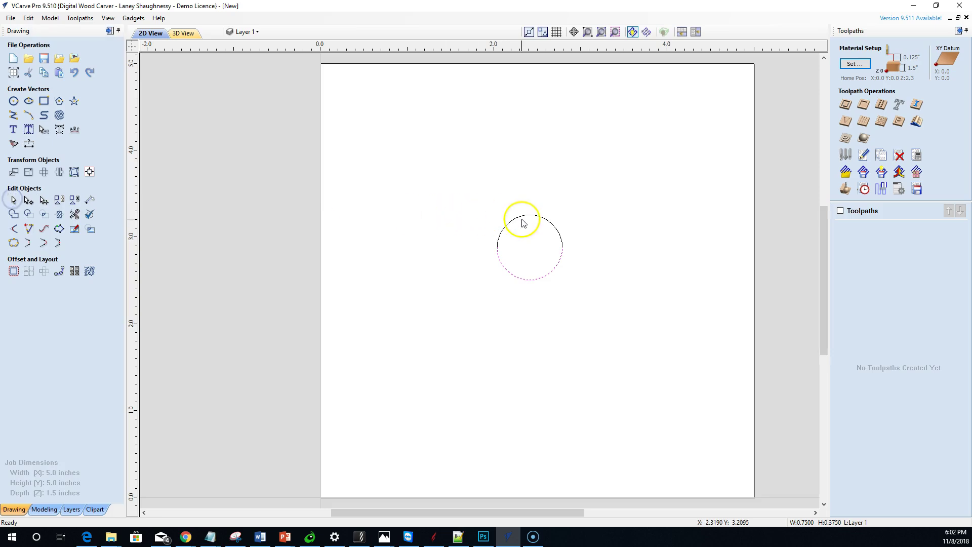
{"action": "key", "text": "Delete"}
{"action": "left_click", "coordinate": [507, 260]}
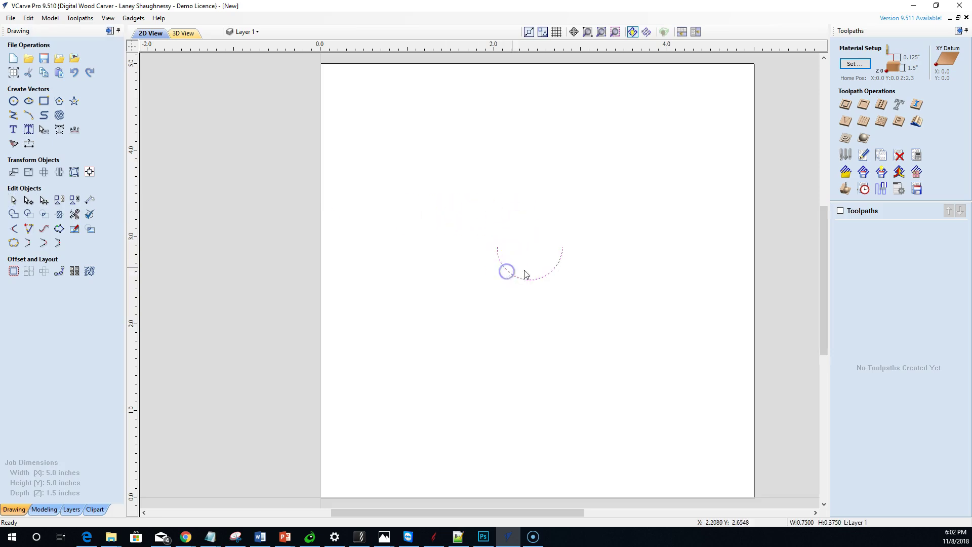
Add a horizontal dimension between the two end points of the lower arc, placed above it.
{"action": "left_click", "coordinate": [29, 145]}
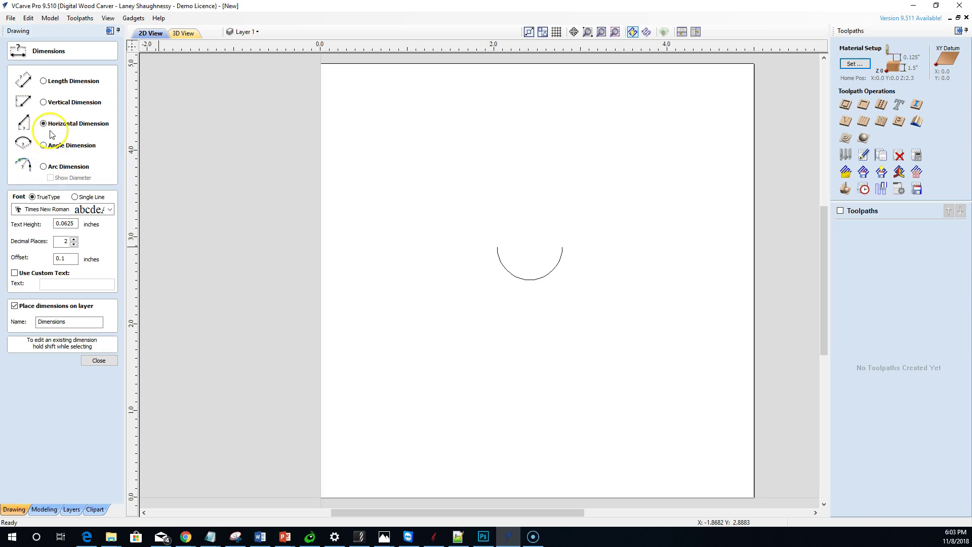
{"action": "left_click", "coordinate": [497, 248]}
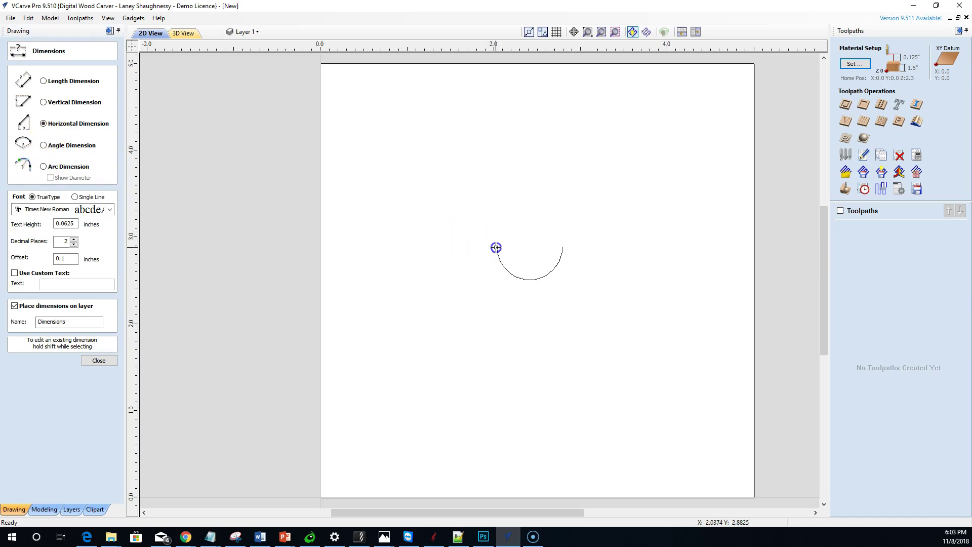
{"action": "left_click", "coordinate": [561, 246]}
{"action": "left_click", "coordinate": [528, 199]}
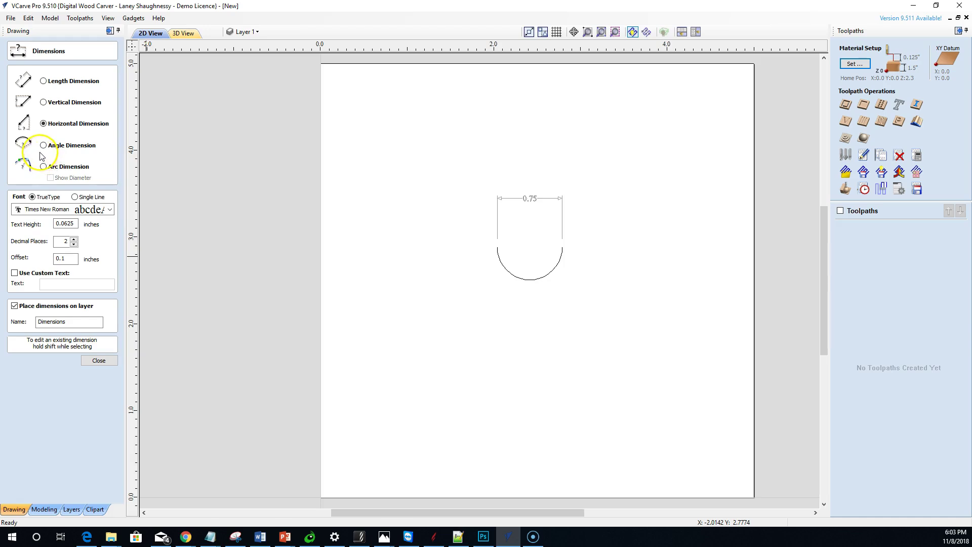
Add an arc dimension for the half-circle's radius, placed to its lower left.
{"action": "left_click", "coordinate": [44, 167]}
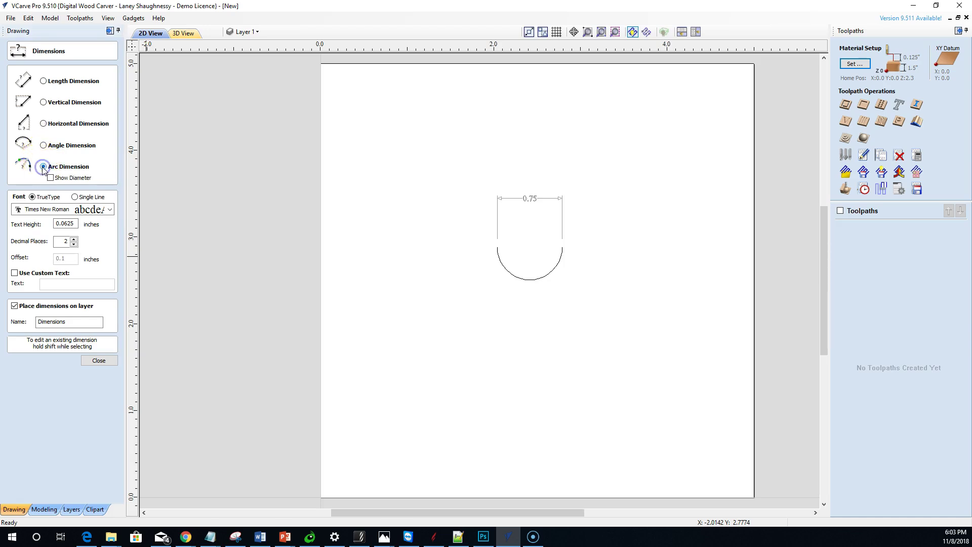
{"action": "left_click", "coordinate": [498, 253]}
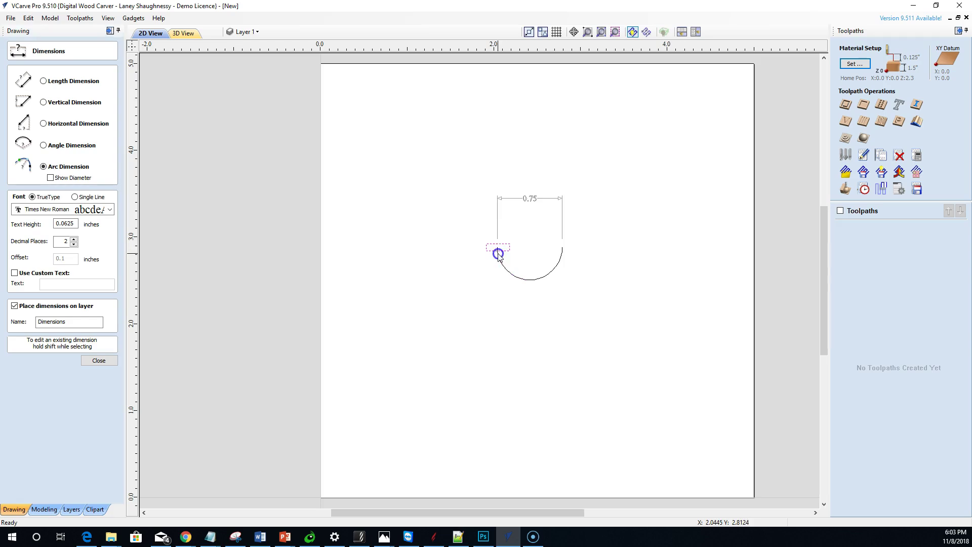
{"action": "left_click", "coordinate": [449, 290]}
{"action": "scroll", "coordinate": [431, 293], "scroll_direction": "up", "scroll_amount": 5}
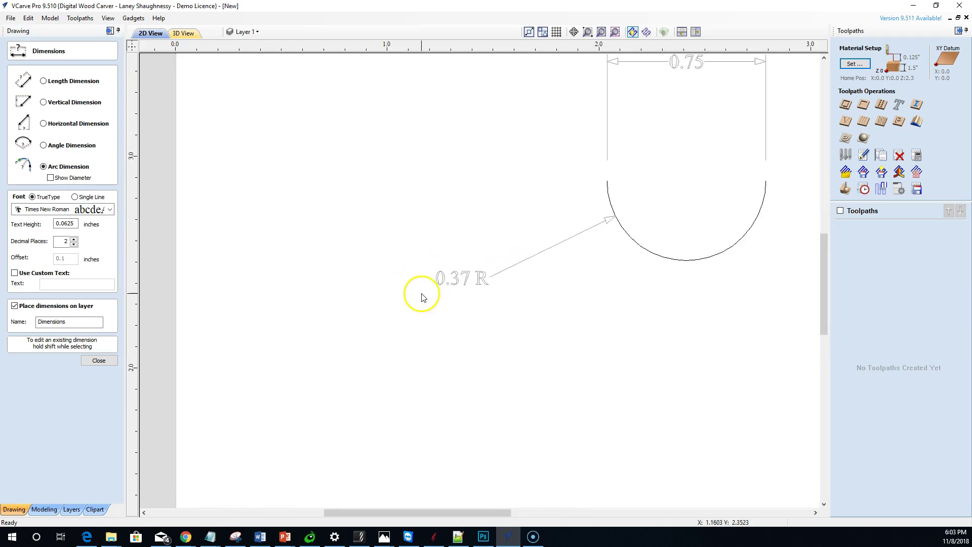
Set the dimensions to 3 decimal places and add another radius dimension to the arc, just below the existing one.
{"action": "left_click", "coordinate": [75, 240]}
{"action": "left_click", "coordinate": [75, 242]}
{"action": "left_click", "coordinate": [476, 288]}
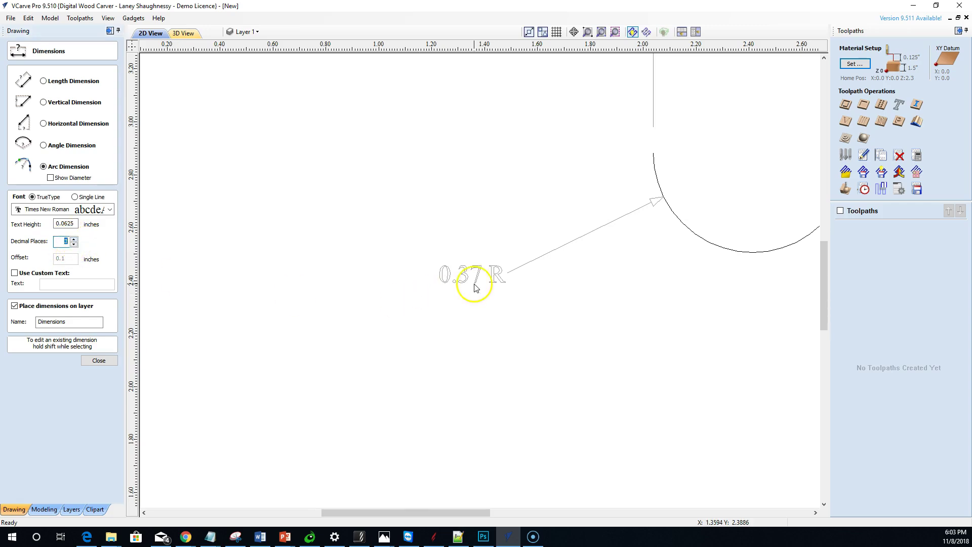
{"action": "left_click_drag", "start_coordinate": [498, 280], "coordinate": [687, 226]}
{"action": "left_click", "coordinate": [579, 295]}
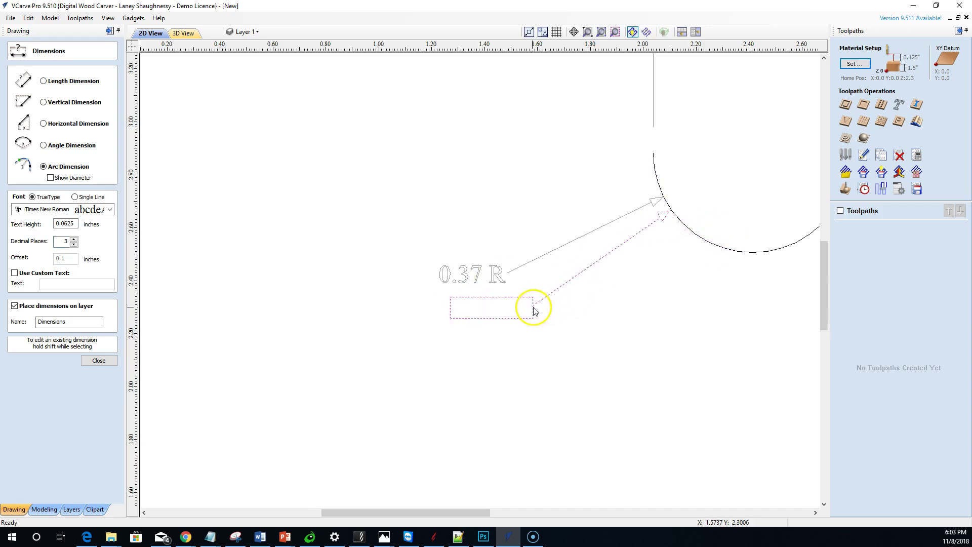
{"action": "left_click", "coordinate": [512, 305]}
{"action": "left_click", "coordinate": [93, 358]}
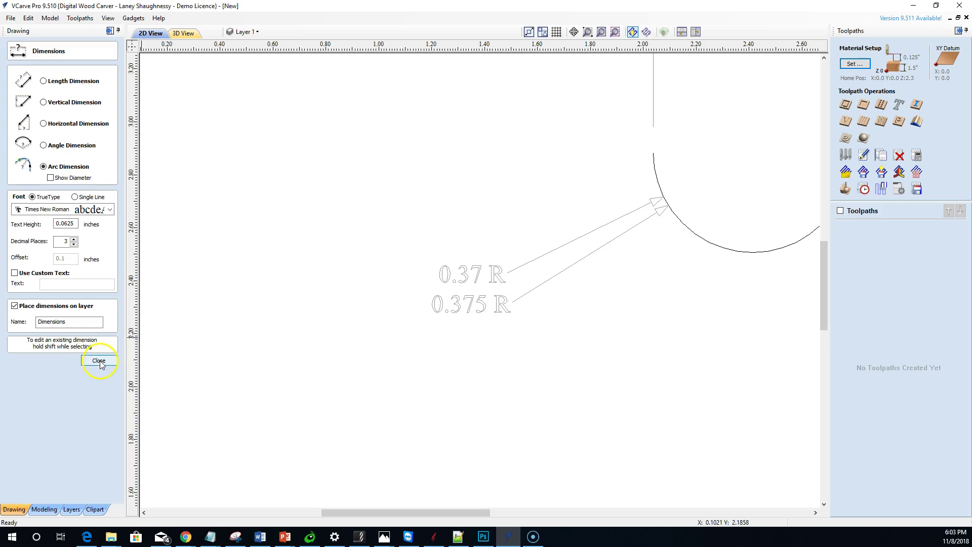
Delete the two-decimal radius dimension of the arc.
{"action": "left_click", "coordinate": [495, 272]}
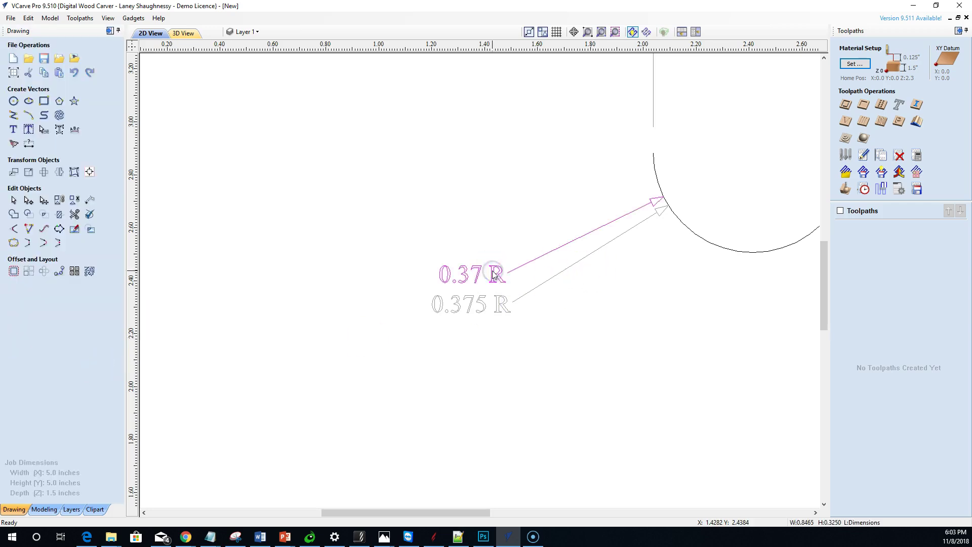
{"action": "key", "text": "Delete"}
{"action": "scroll", "coordinate": [476, 271], "scroll_direction": "down", "scroll_amount": 3}
{"action": "scroll", "coordinate": [473, 271], "scroll_direction": "up", "scroll_amount": 1}
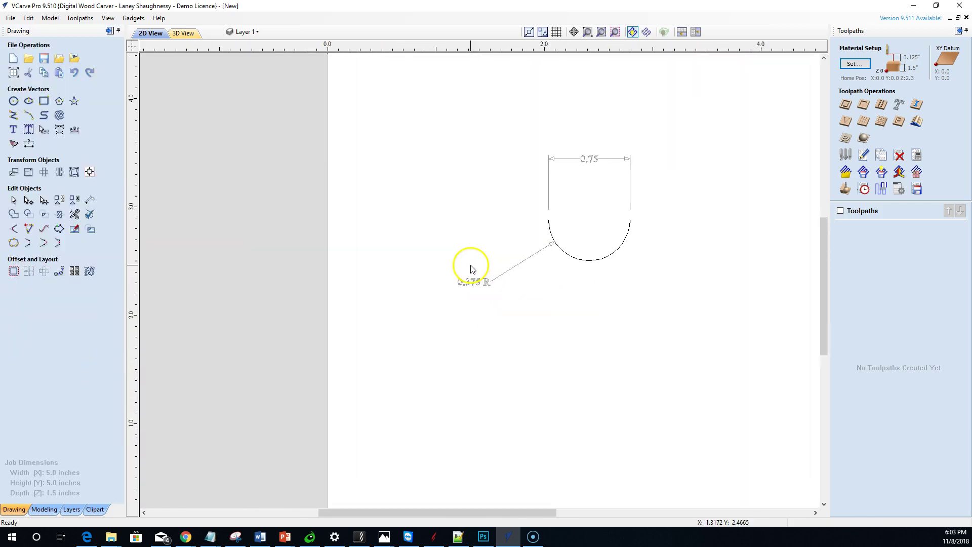
Add a vertical dimension from the arc's lowest point to its right end point, placed to the right of the arc.
{"action": "left_click", "coordinate": [29, 144]}
{"action": "left_click", "coordinate": [43, 102]}
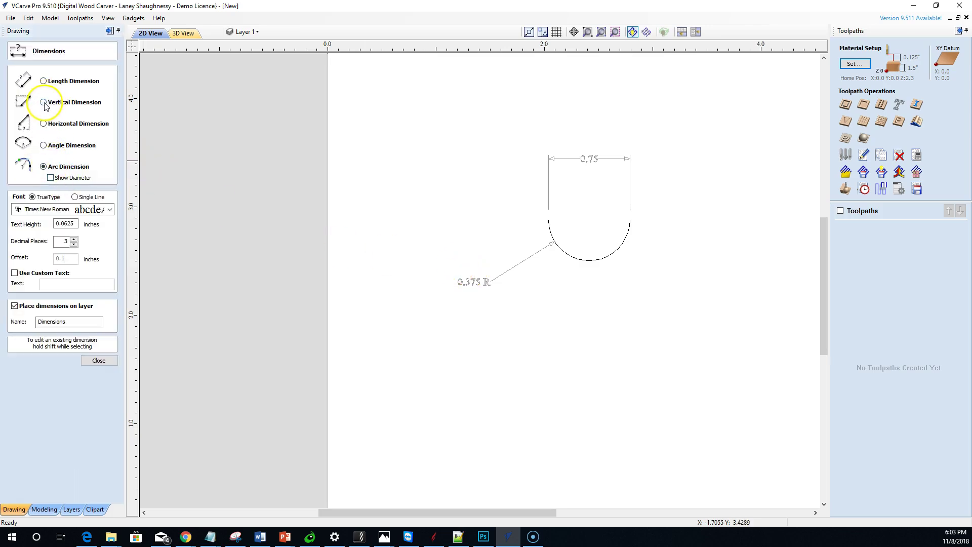
{"action": "left_click", "coordinate": [588, 262]}
{"action": "left_click", "coordinate": [631, 218]}
{"action": "left_click", "coordinate": [668, 238]}
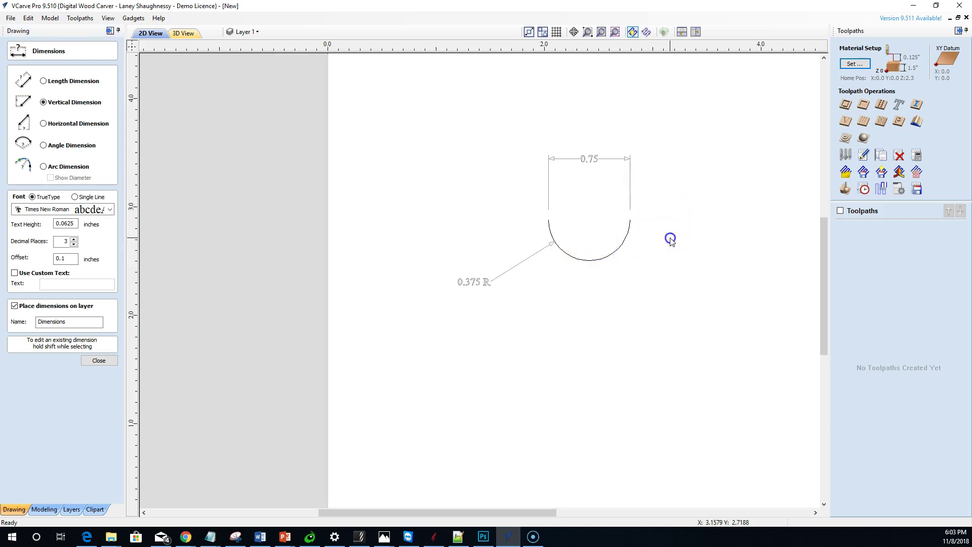
{"action": "scroll", "coordinate": [674, 243], "scroll_direction": "up", "scroll_amount": 3}
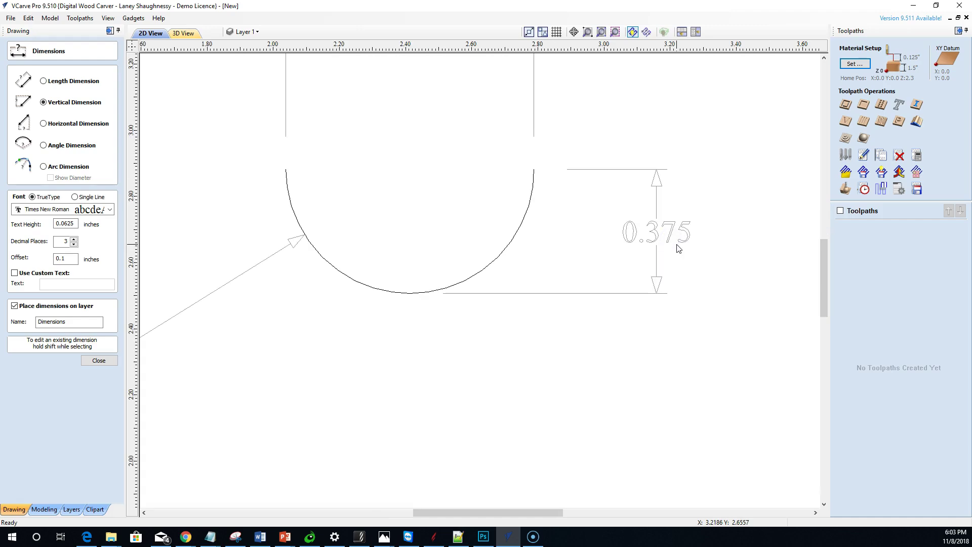
{"action": "scroll", "coordinate": [678, 248], "scroll_direction": "down", "scroll_amount": 1}
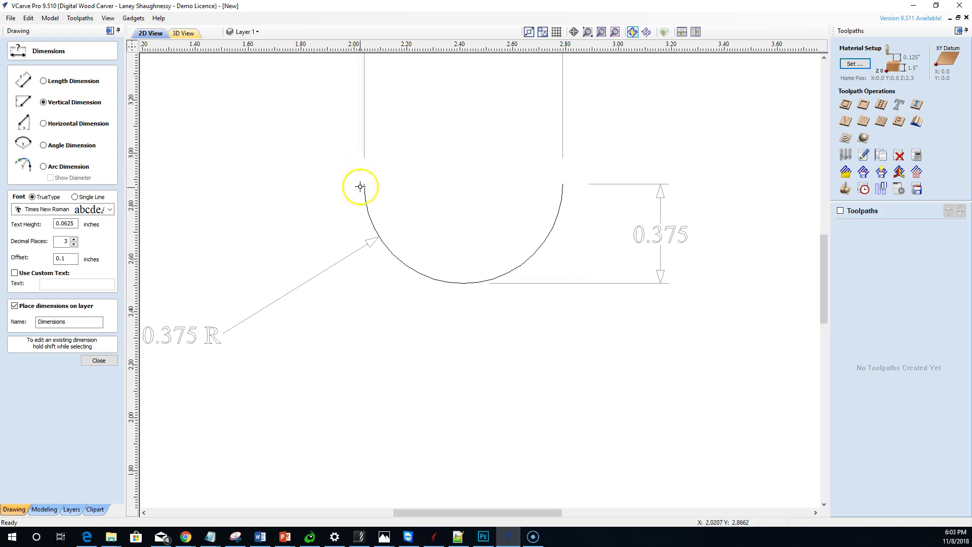
{"action": "left_click", "coordinate": [103, 362]}
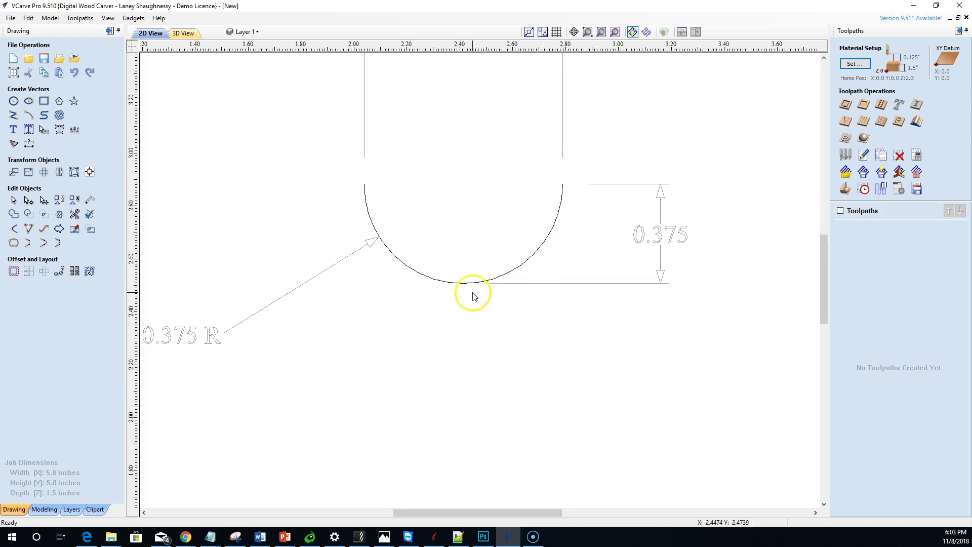
Draw a vertical line 0.0625 inch long straight up from the half-circle's right end point.
{"action": "left_click", "coordinate": [13, 116]}
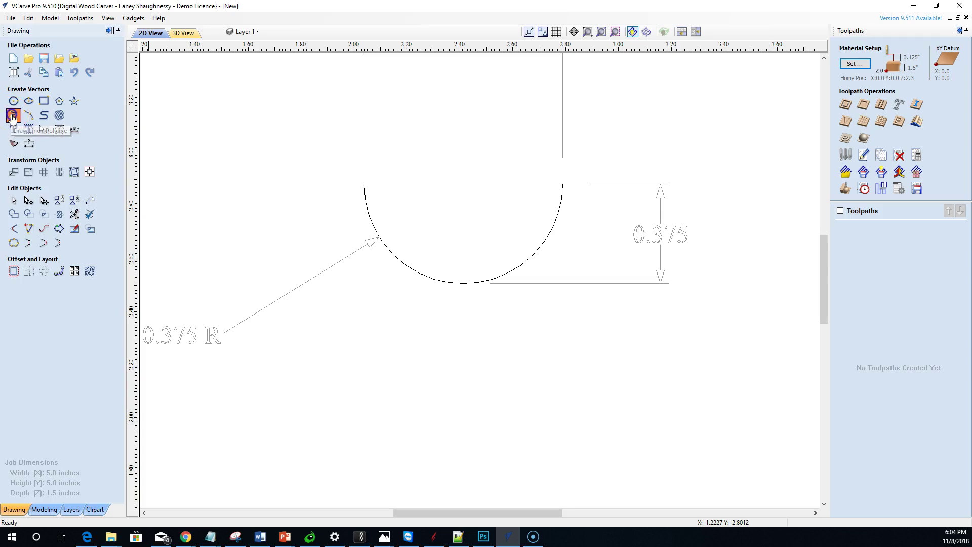
{"action": "left_click", "coordinate": [562, 184]}
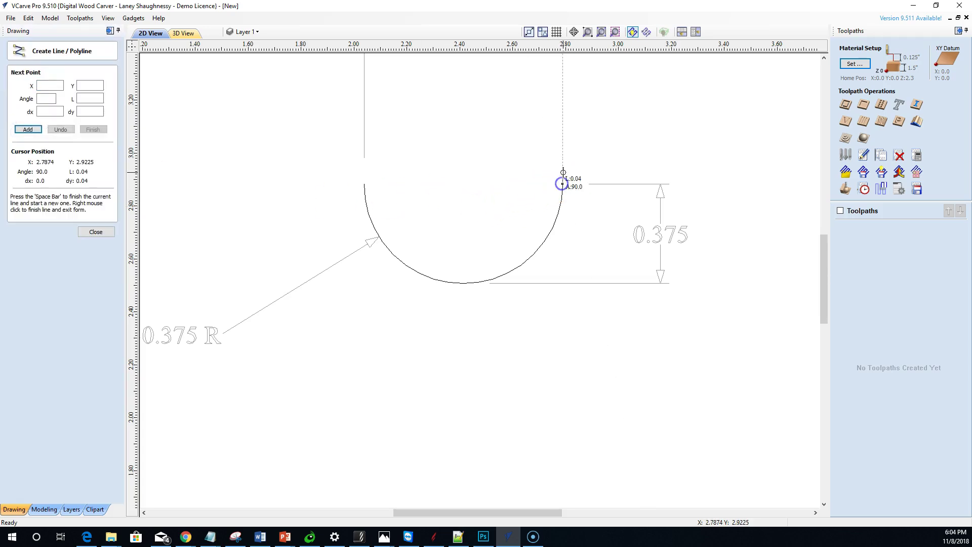
{"action": "scroll", "coordinate": [564, 167], "scroll_direction": "up", "scroll_amount": 6}
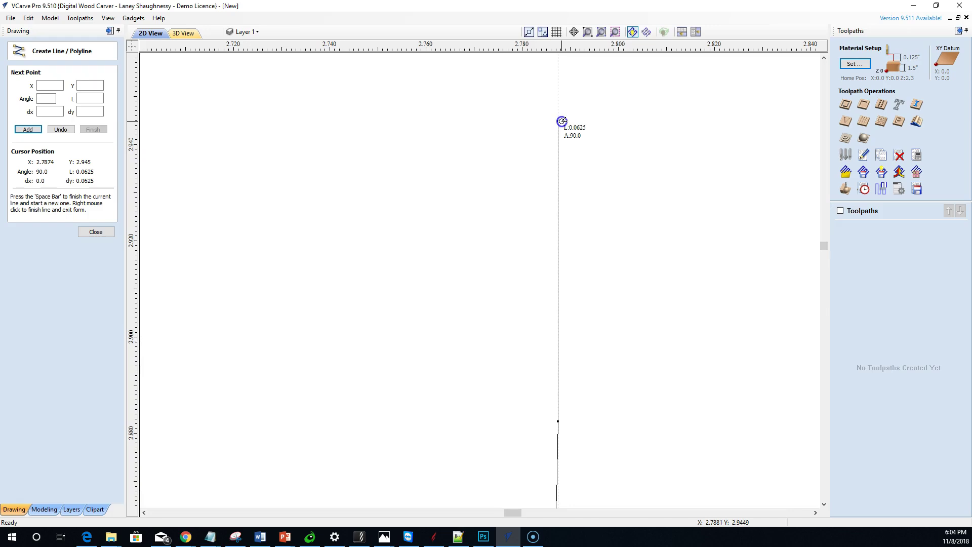
{"action": "left_click", "coordinate": [562, 121]}
{"action": "left_click", "coordinate": [627, 245]}
{"action": "scroll", "coordinate": [623, 243], "scroll_direction": "down", "scroll_amount": 10}
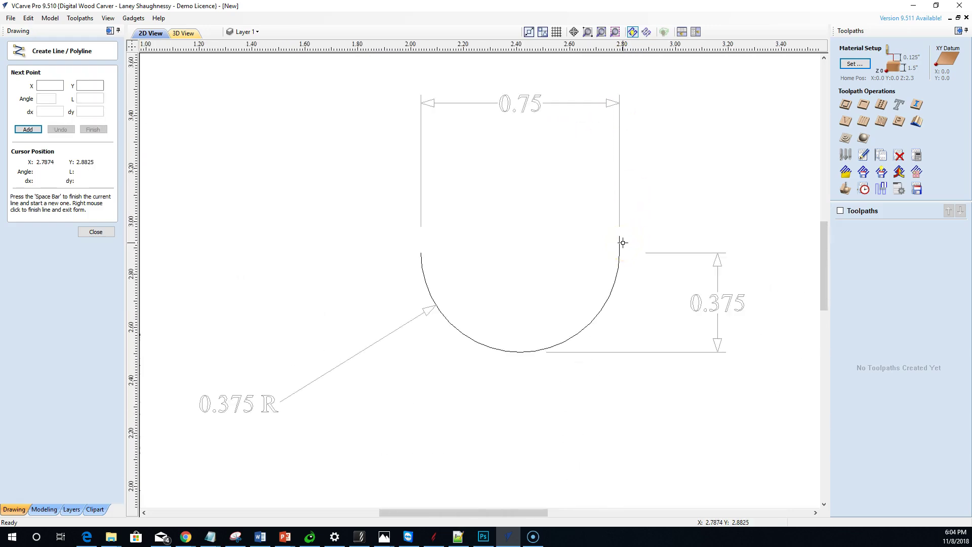
{"action": "left_click", "coordinate": [95, 232]}
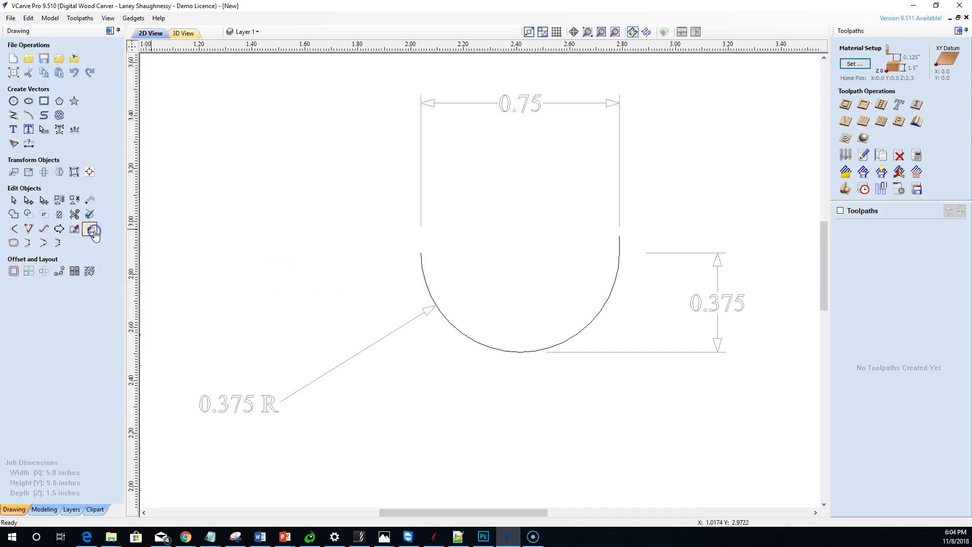
Cut the half-circle at its lowest point and delete its left half.
{"action": "left_click", "coordinate": [27, 200]}
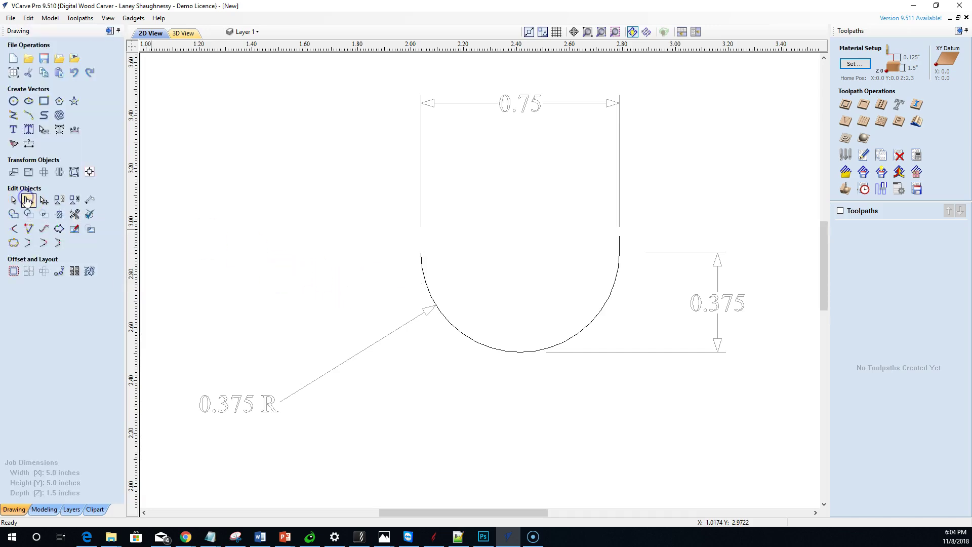
{"action": "left_click", "coordinate": [615, 279]}
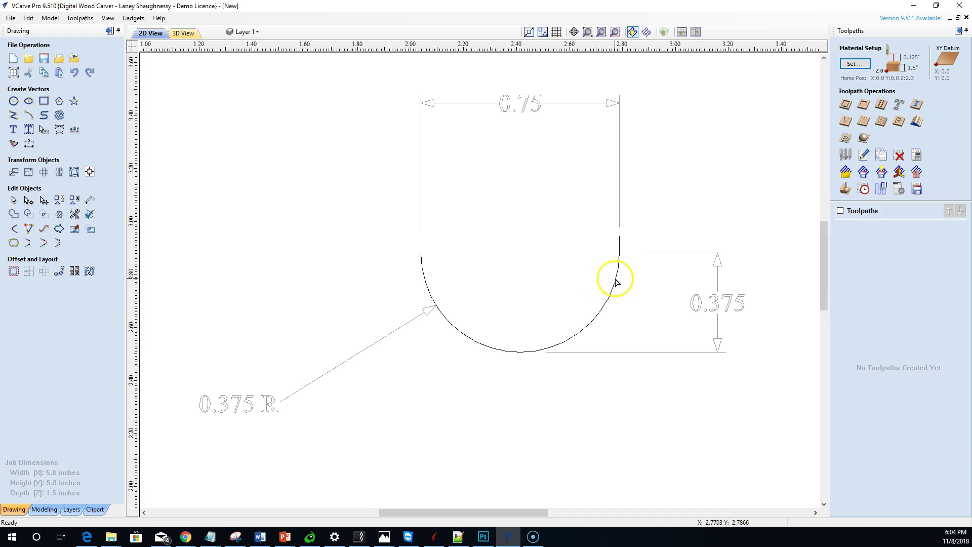
{"action": "right_click", "coordinate": [521, 352]}
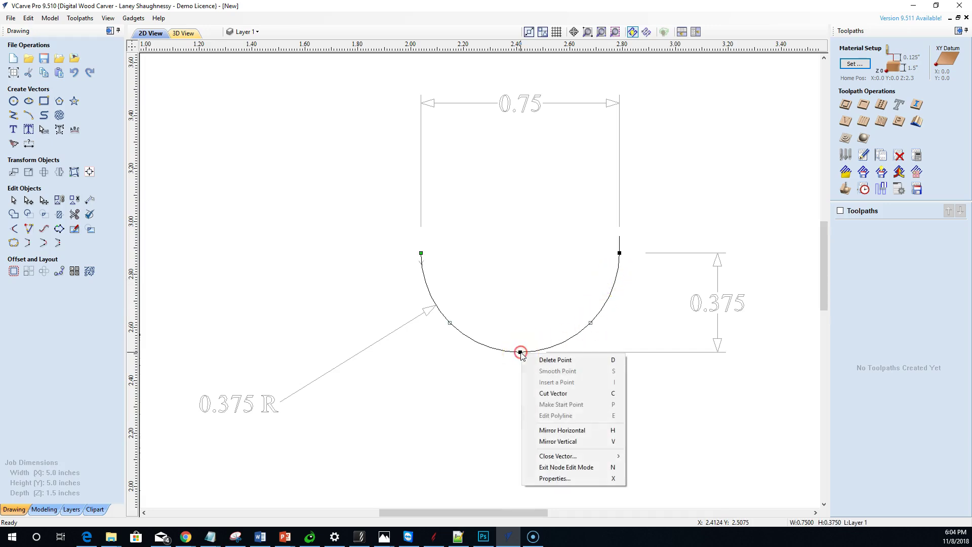
{"action": "left_click", "coordinate": [533, 394]}
{"action": "left_click", "coordinate": [26, 201]}
{"action": "left_click", "coordinate": [428, 296]}
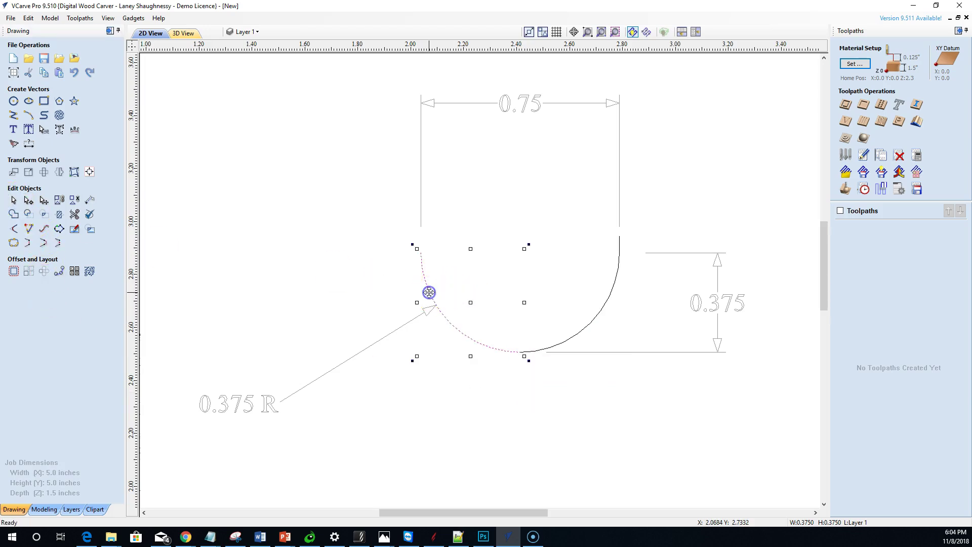
{"action": "key", "text": "Delete"}
Delete the radius, overall width and arc height dimensions, leaving only the profile vectors.
{"action": "left_click", "coordinate": [401, 325]}
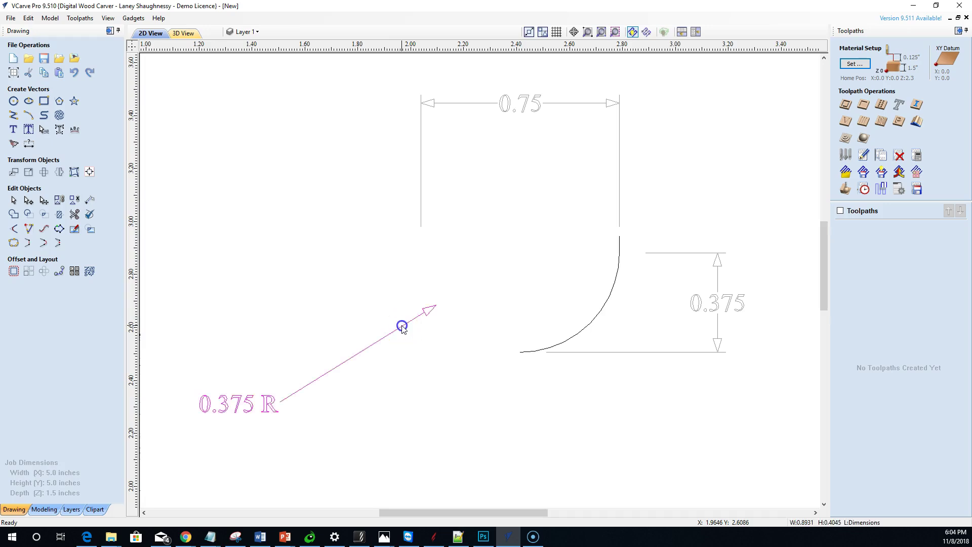
{"action": "key", "text": "Delete"}
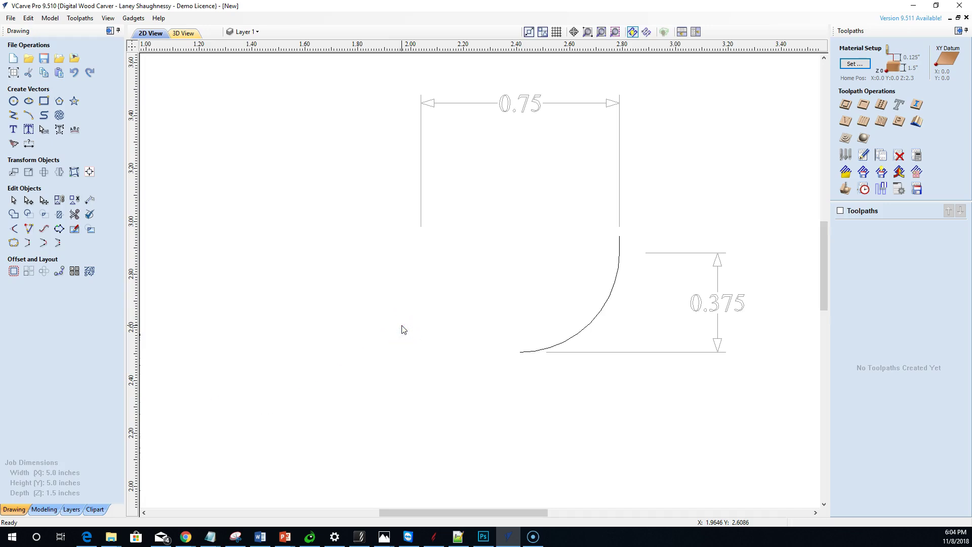
{"action": "left_click", "coordinate": [421, 192]}
{"action": "key", "text": "Delete"}
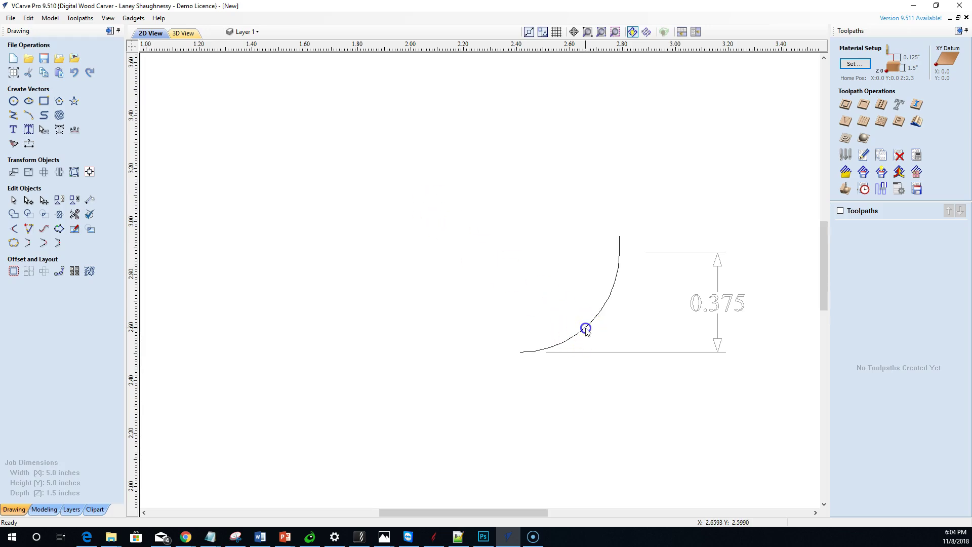
{"action": "left_click", "coordinate": [621, 242]}
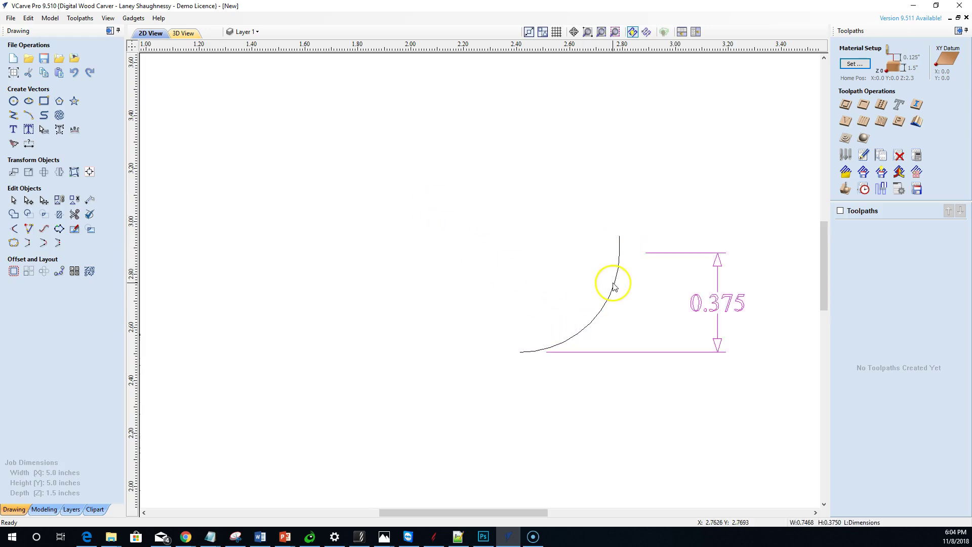
{"action": "key", "text": "Delete"}
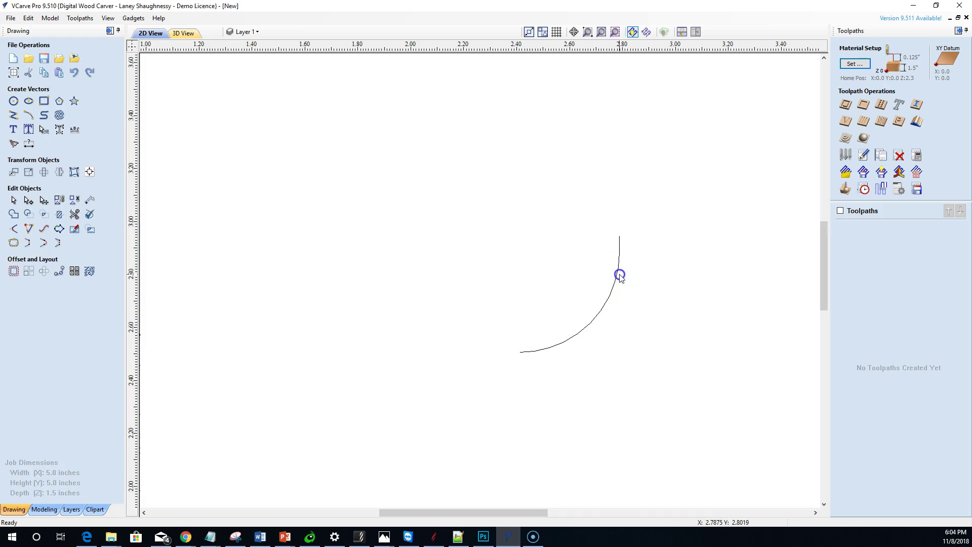
Join the quarter arc and the short vertical line into one open vector with a .0004 inch tolerance.
{"action": "left_click", "coordinate": [619, 239]}
{"action": "left_click", "coordinate": [612, 280]}
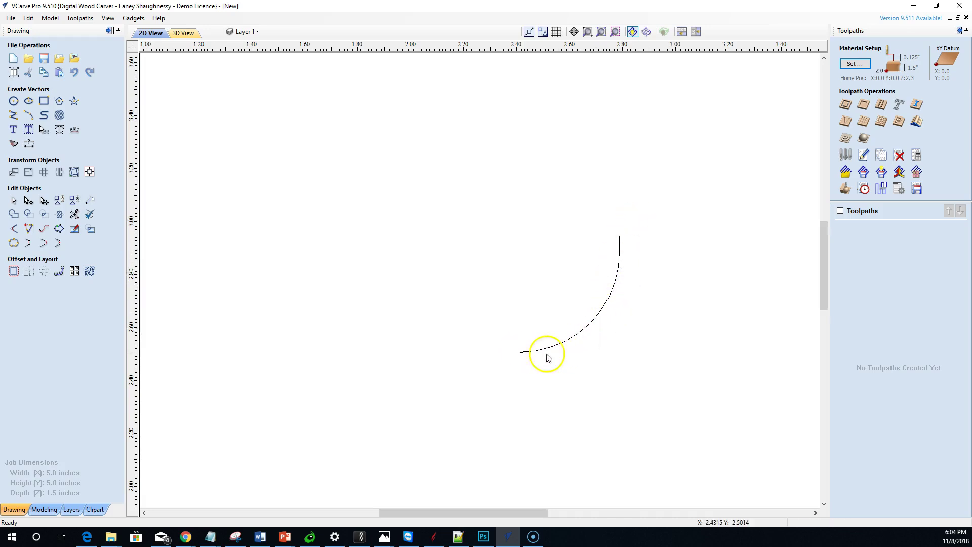
{"action": "left_click", "coordinate": [13, 243]}
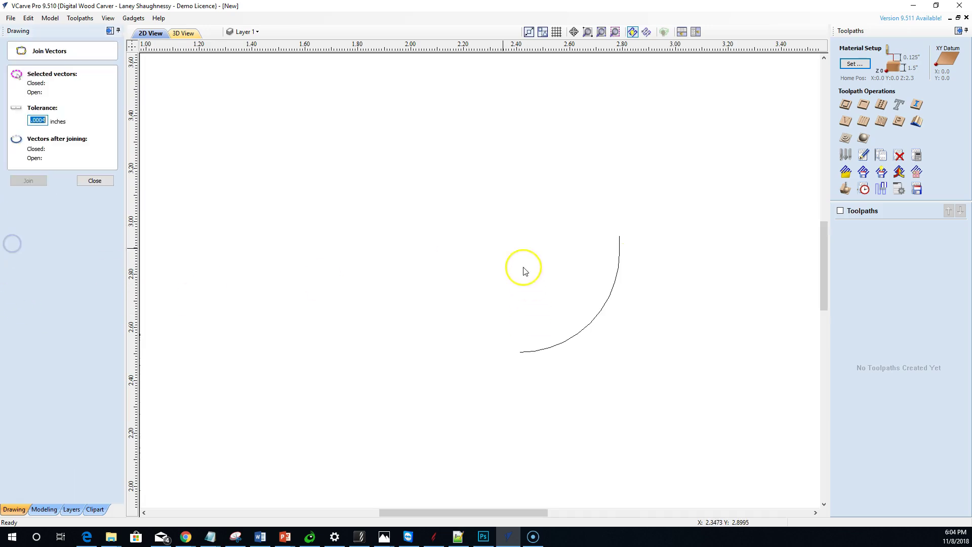
{"action": "left_click_drag", "start_coordinate": [465, 185], "coordinate": [646, 399]}
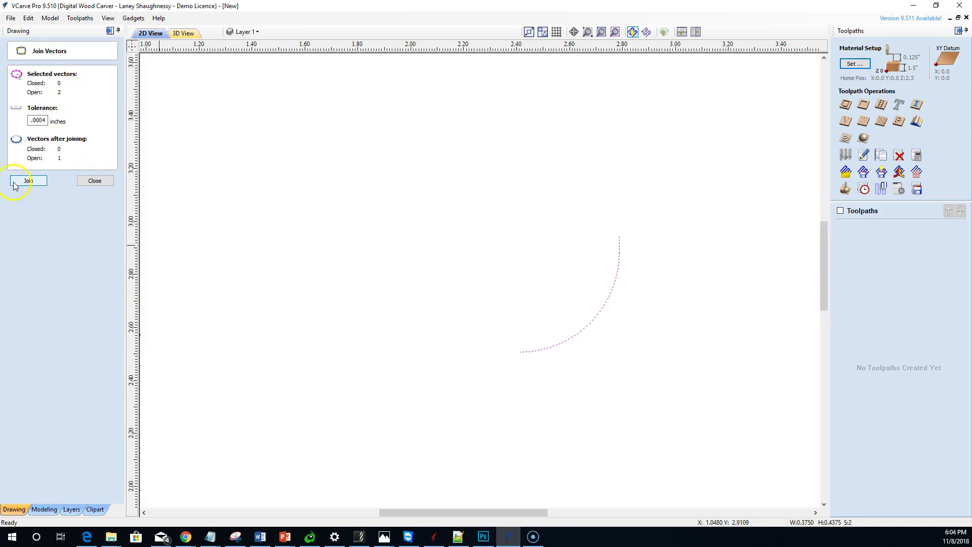
{"action": "left_click", "coordinate": [30, 180]}
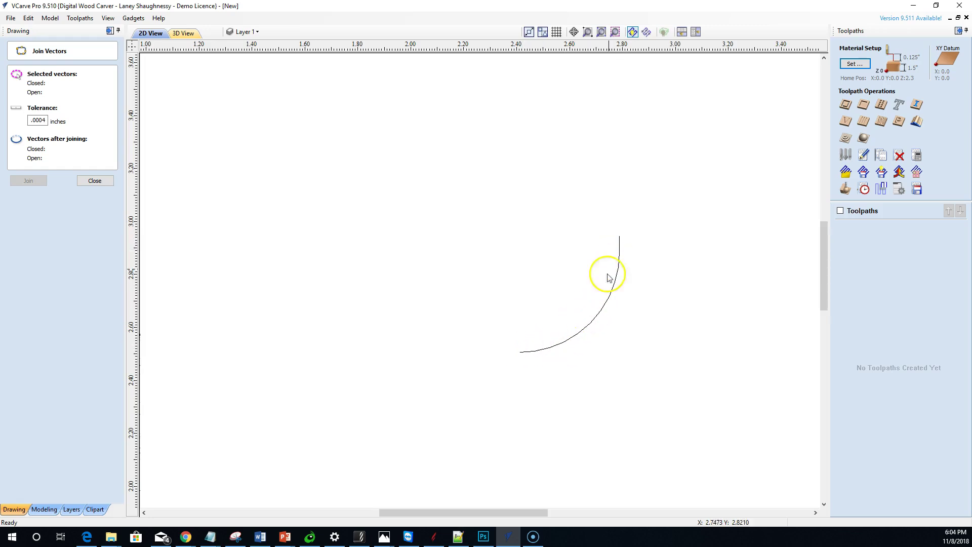
{"action": "left_click", "coordinate": [104, 180]}
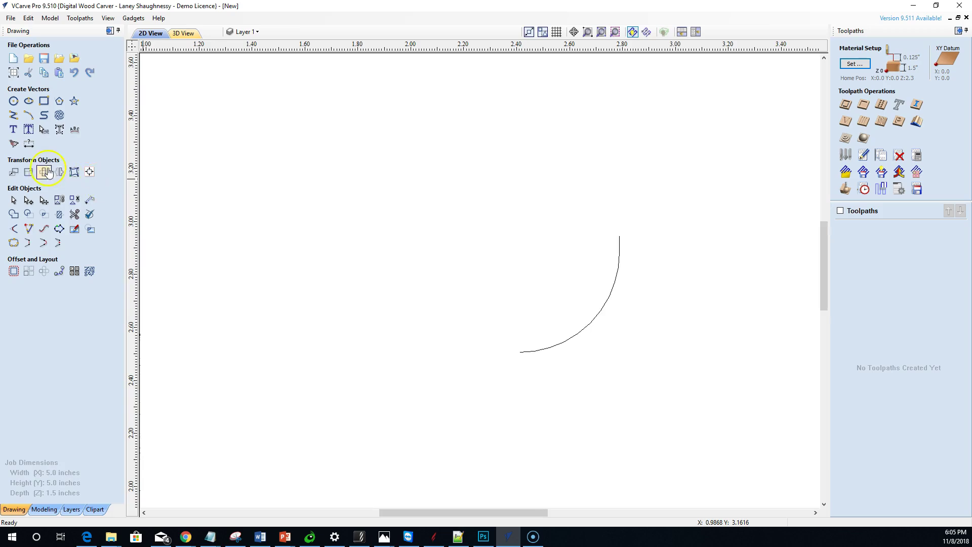
Add an arc dimension for the quarter arc's radius, placed to its lower right.
{"action": "left_click", "coordinate": [29, 143]}
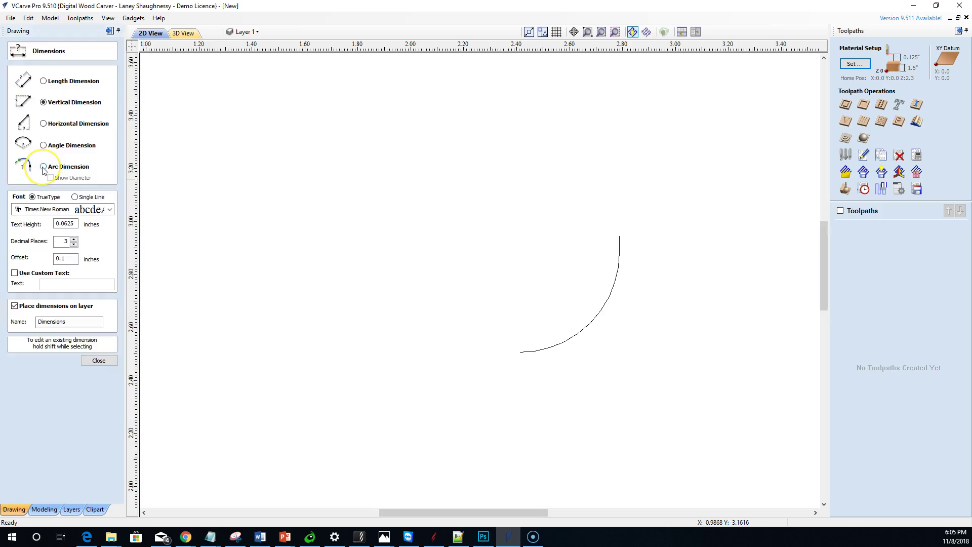
{"action": "left_click", "coordinate": [44, 165]}
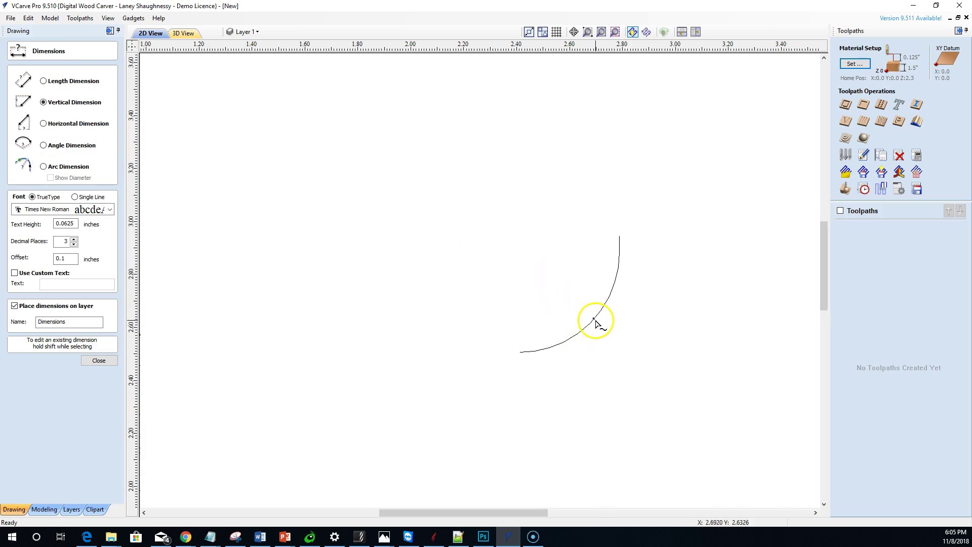
{"action": "left_click", "coordinate": [44, 167]}
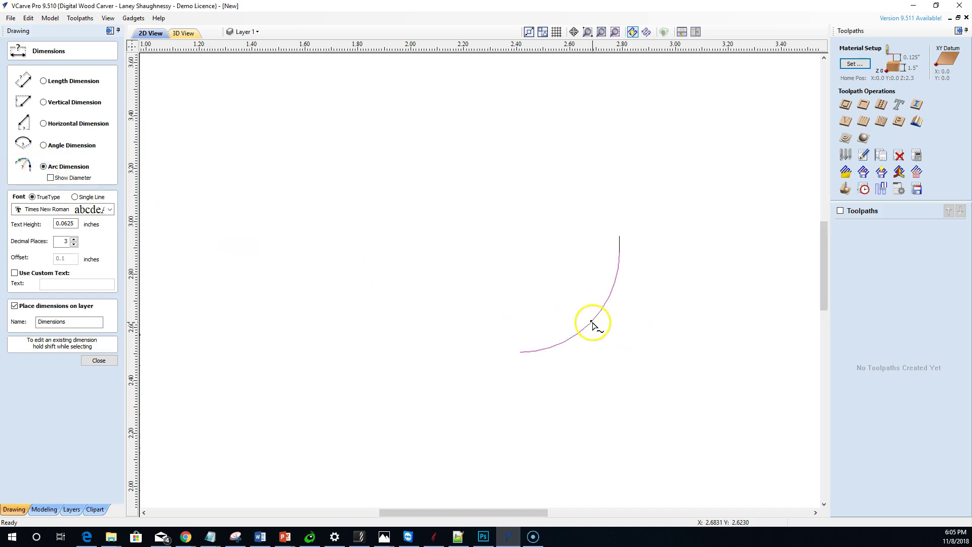
{"action": "left_click", "coordinate": [602, 334]}
{"action": "left_click", "coordinate": [642, 352]}
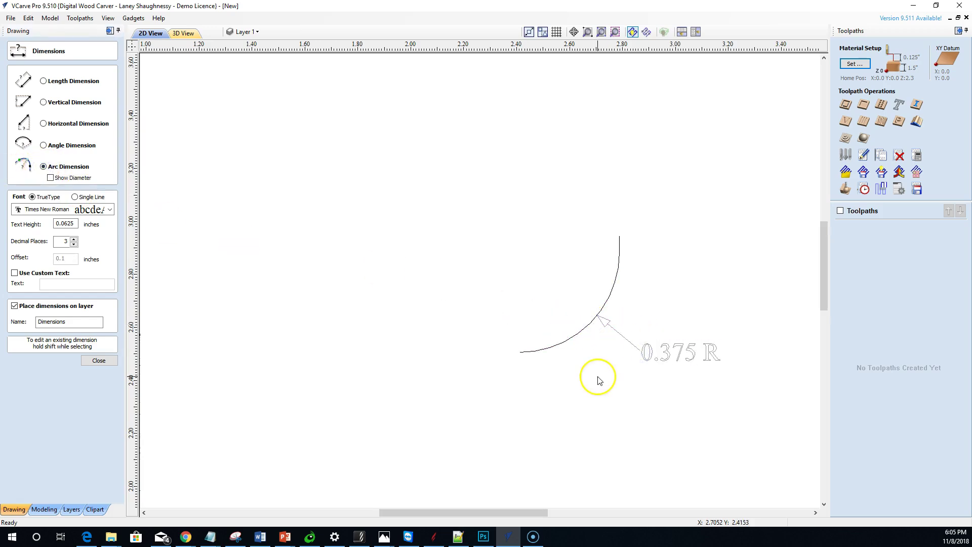
Add a horizontal dimension between the profile's upper and lower end points, placed near the top of the profile.
{"action": "left_click", "coordinate": [44, 124]}
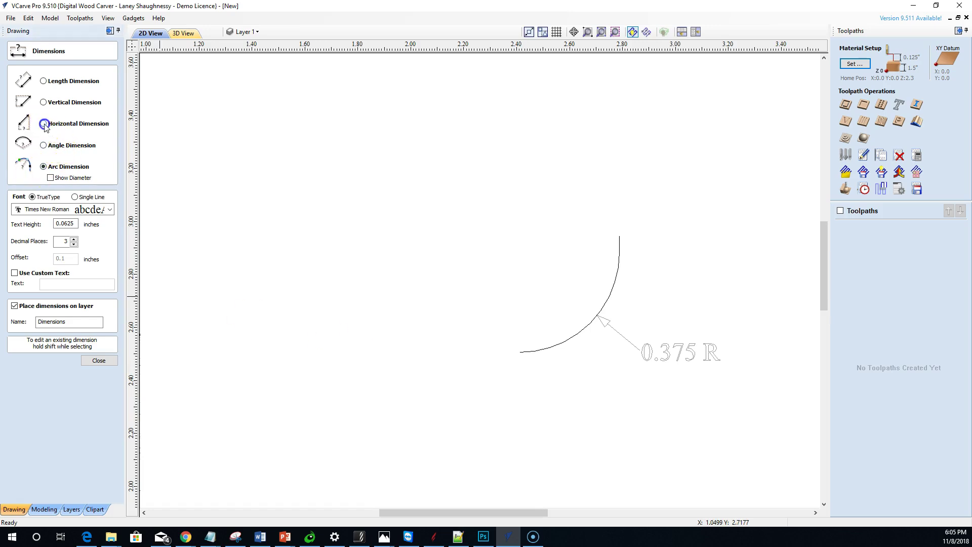
{"action": "left_click", "coordinate": [620, 235]}
{"action": "left_click", "coordinate": [518, 352]}
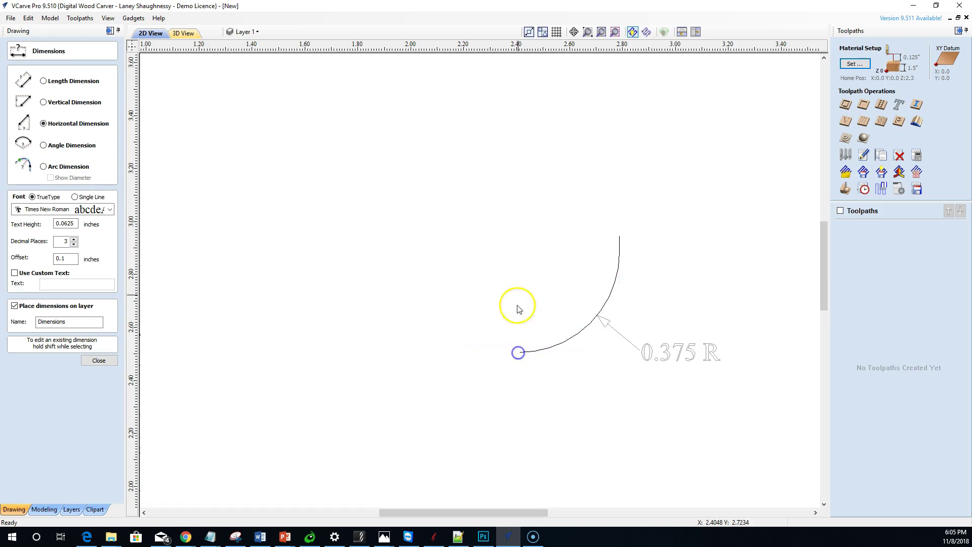
{"action": "left_click", "coordinate": [517, 245]}
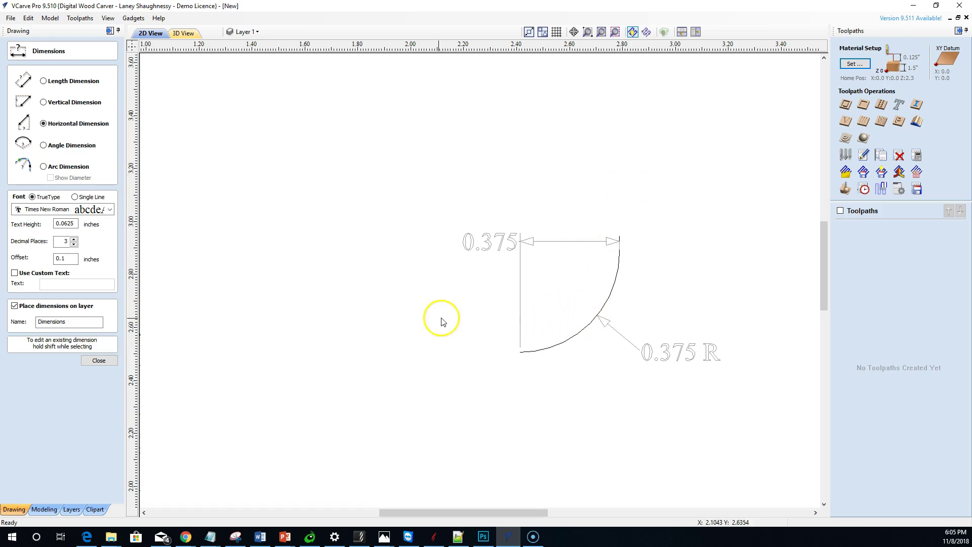
Add a vertical dimension from the profile's lower end point to its upper end point, placed to its right.
{"action": "left_click", "coordinate": [43, 102]}
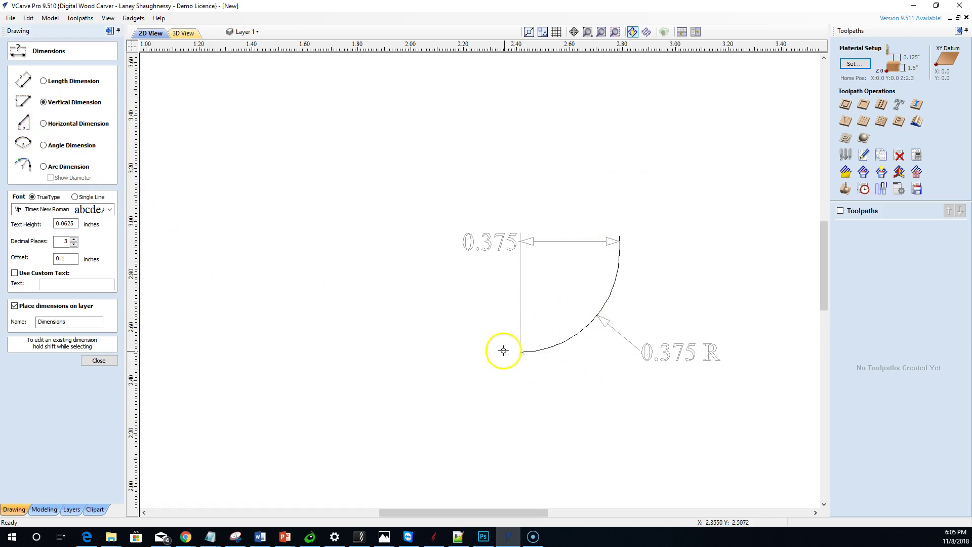
{"action": "left_click", "coordinate": [520, 353]}
{"action": "left_click", "coordinate": [617, 238]}
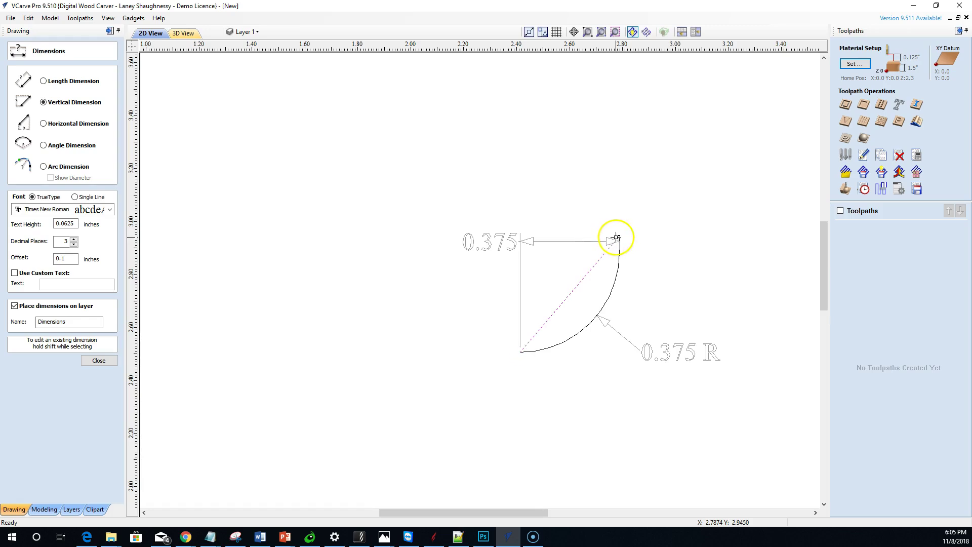
{"action": "left_click", "coordinate": [681, 280]}
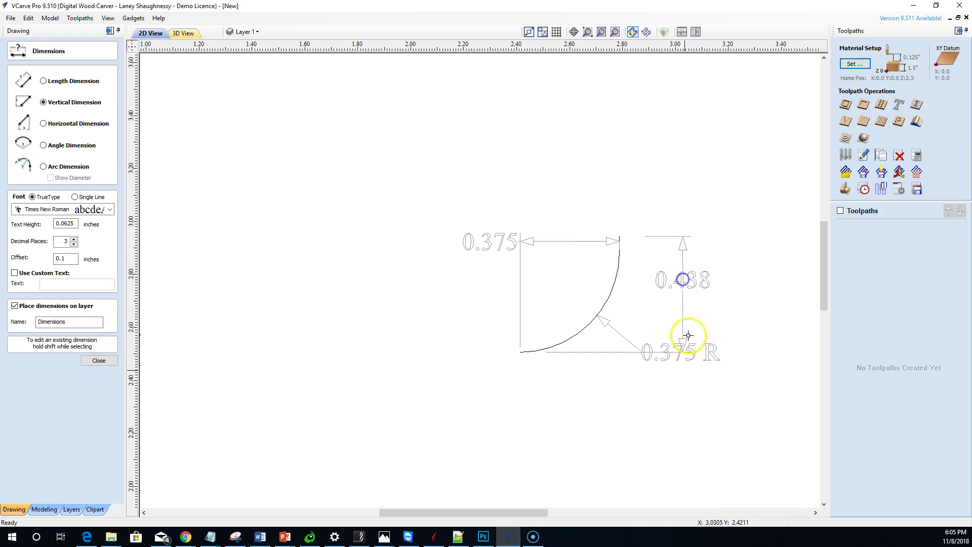
Set the dimensions to 4 decimal places and add another full-height vertical dimension farther right of the profile.
{"action": "left_click", "coordinate": [74, 239]}
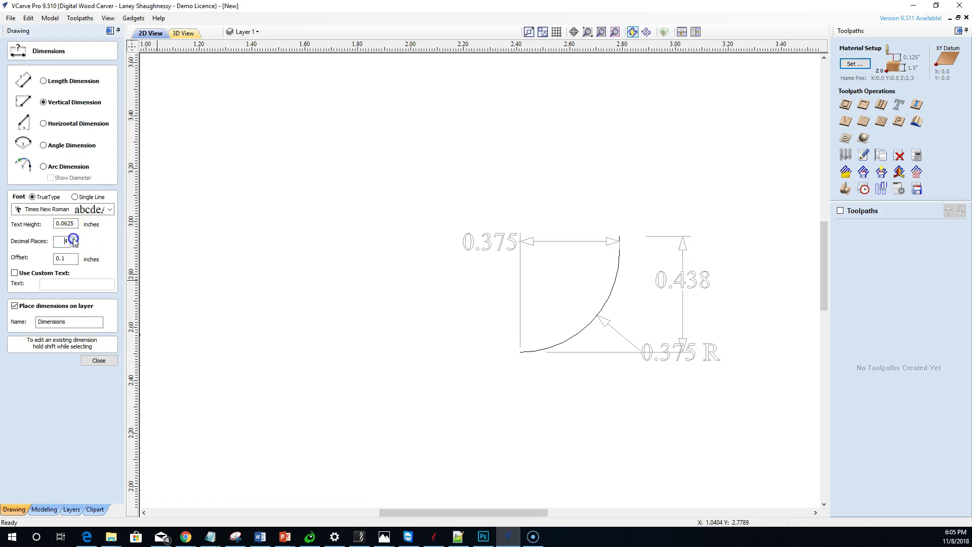
{"action": "left_click", "coordinate": [663, 274]}
{"action": "left_click_drag", "start_coordinate": [681, 284], "coordinate": [527, 335]}
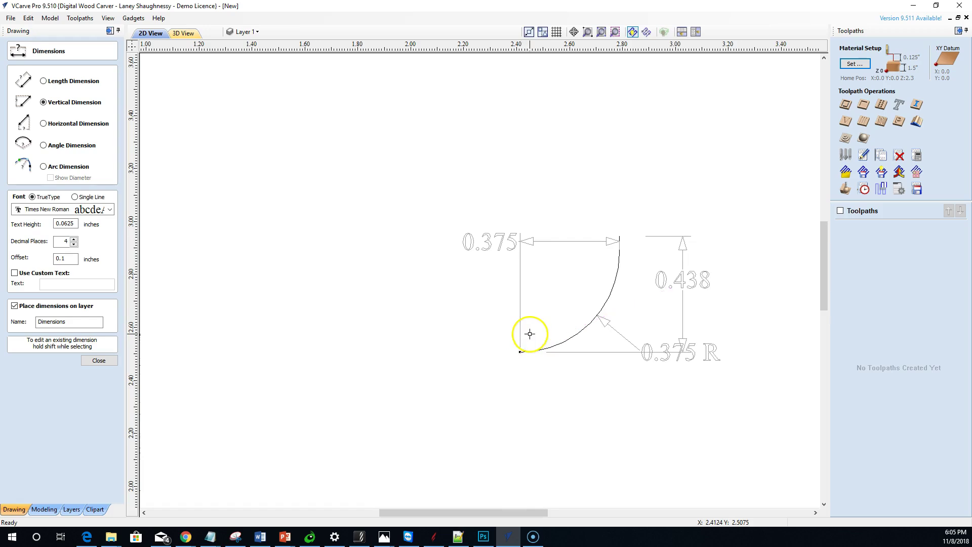
{"action": "left_click", "coordinate": [617, 238]}
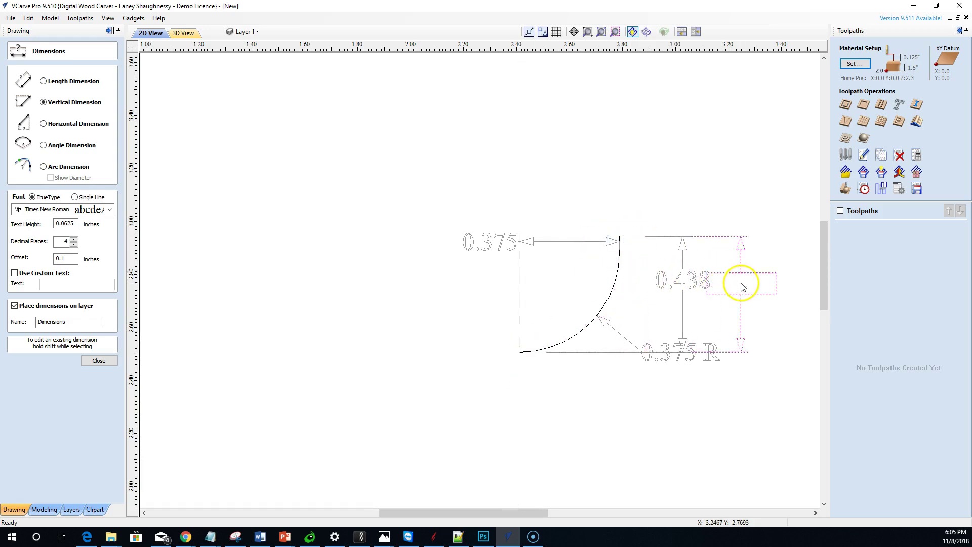
{"action": "left_click", "coordinate": [753, 284]}
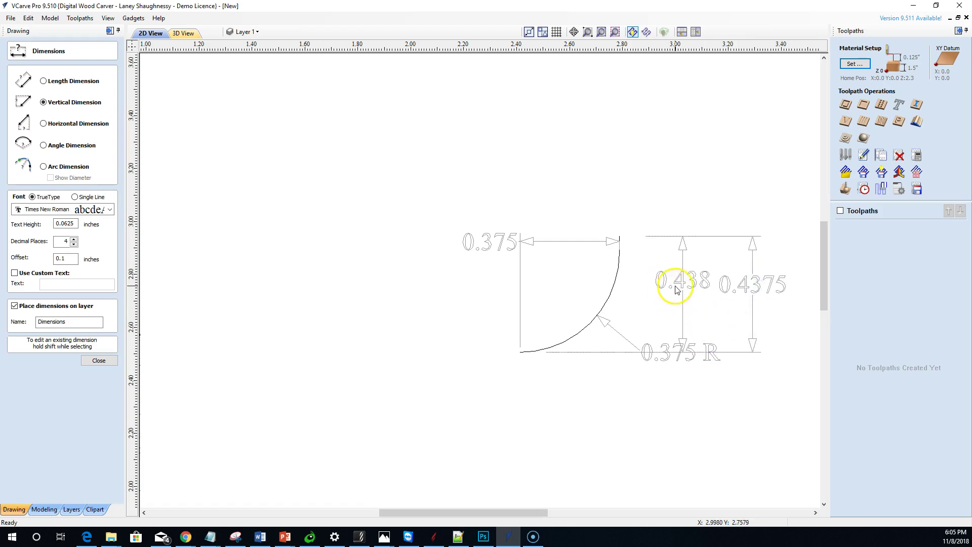
Delete the three-decimal vertical dimension of the profile's height.
{"action": "left_click", "coordinate": [99, 360]}
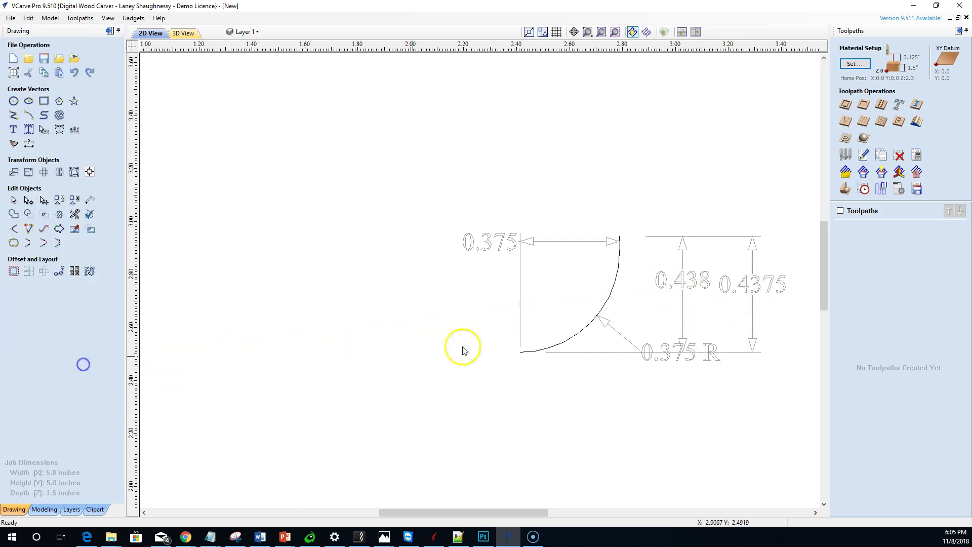
{"action": "left_click", "coordinate": [674, 282]}
{"action": "key", "text": "Delete"}
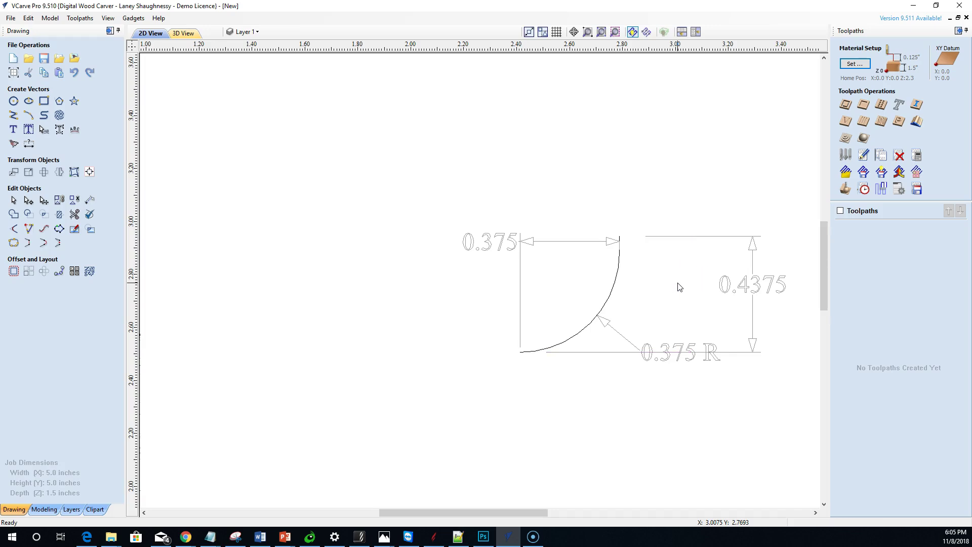
Delete the width, height and radius dimensions around the box core profile.
{"action": "scroll", "coordinate": [619, 305], "scroll_direction": "down", "scroll_amount": 2}
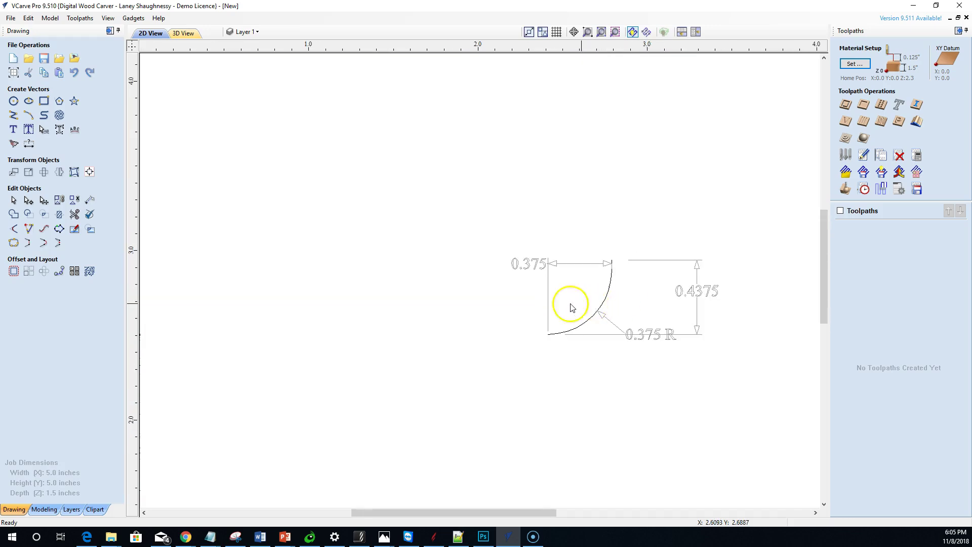
{"action": "left_click", "coordinate": [549, 266]}
{"action": "key", "text": "Delete"}
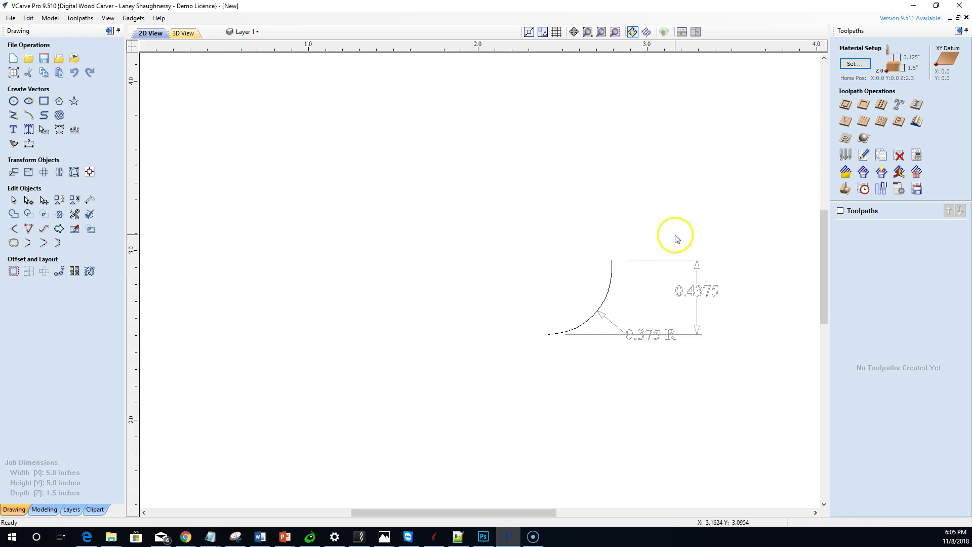
{"action": "left_click", "coordinate": [674, 262]}
{"action": "key", "text": "Delete"}
Add the box core profile to Imperial Tools as a Form Tool and name it ".375R Box Core - 0.75inches Dia".
{"action": "left_click_drag", "start_coordinate": [377, 154], "coordinate": [683, 391]}
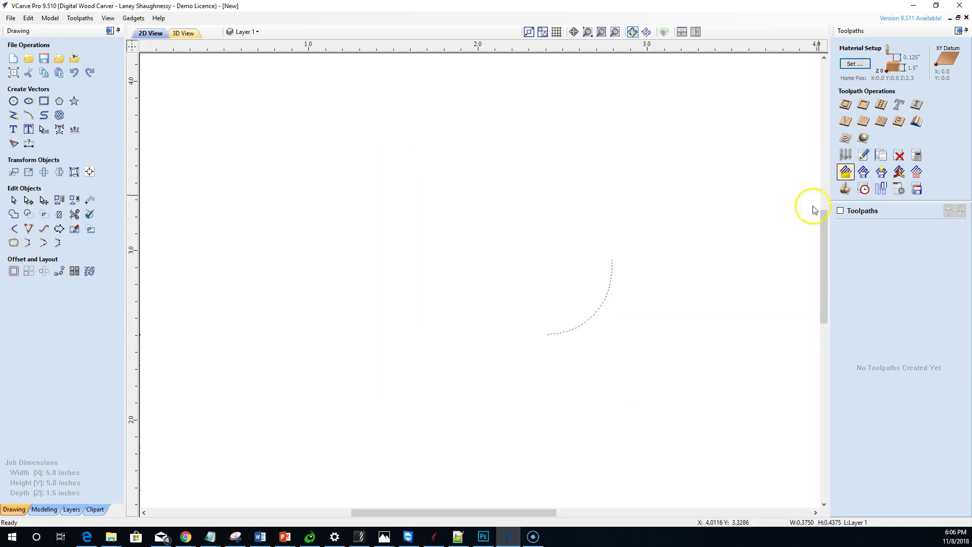
{"action": "left_click", "coordinate": [847, 157]}
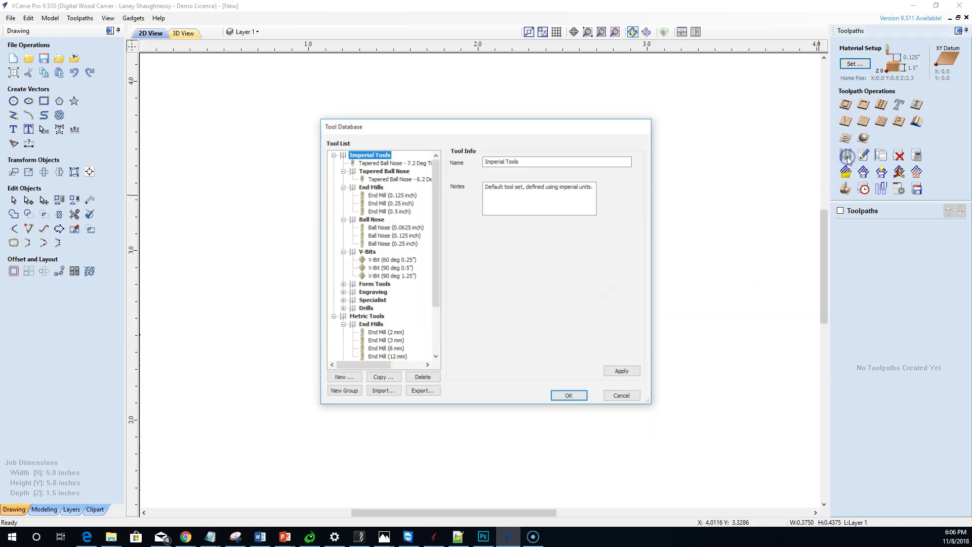
{"action": "left_click", "coordinate": [370, 155]}
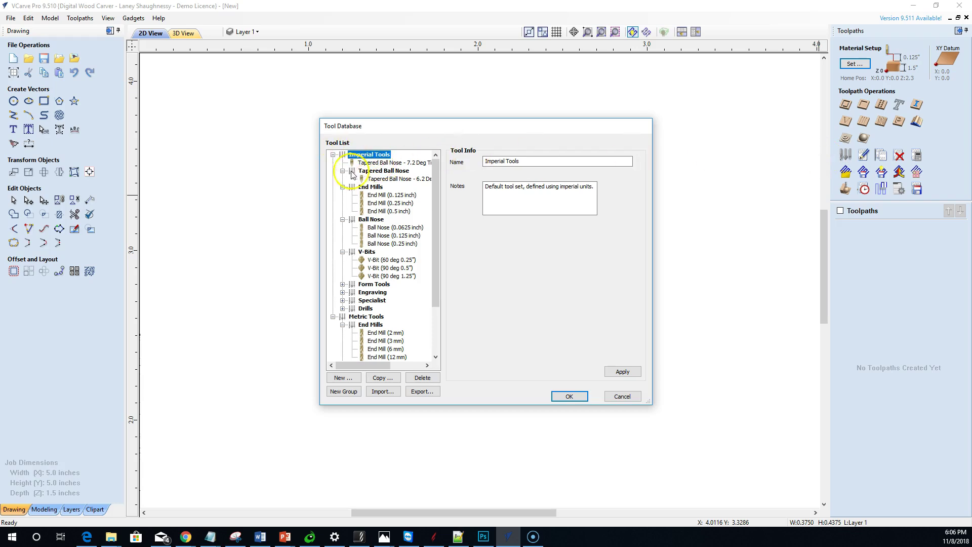
{"action": "left_click", "coordinate": [343, 378]}
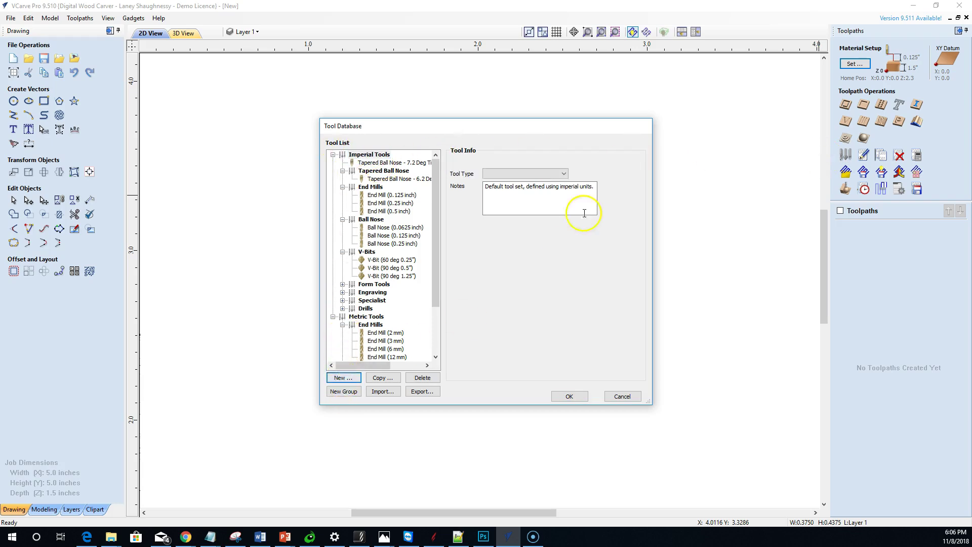
{"action": "left_click", "coordinate": [564, 173]}
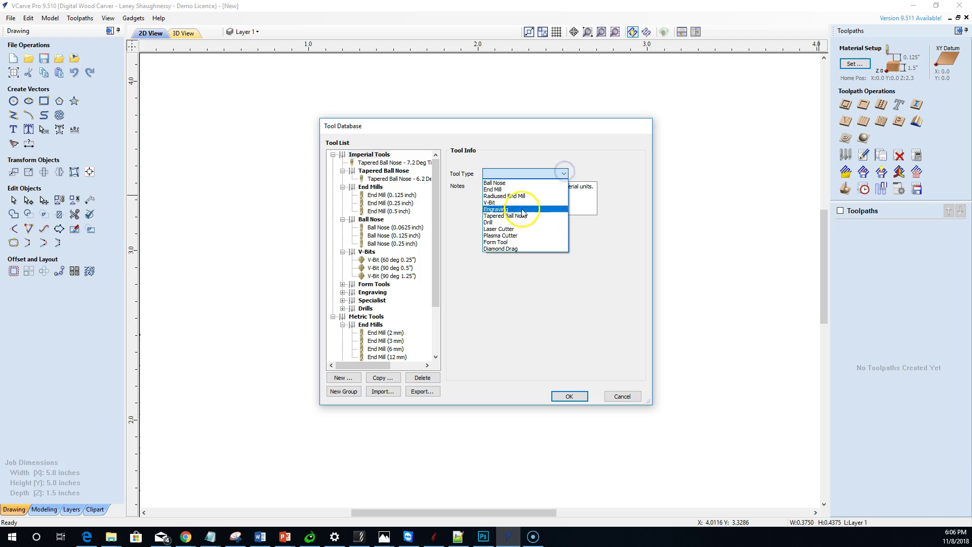
{"action": "left_click", "coordinate": [515, 242]}
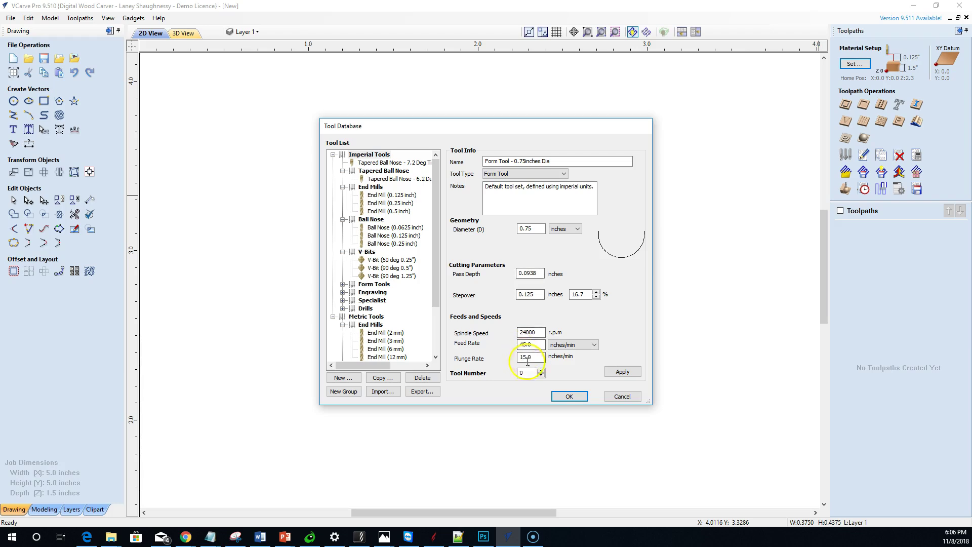
{"action": "left_click", "coordinate": [622, 372]}
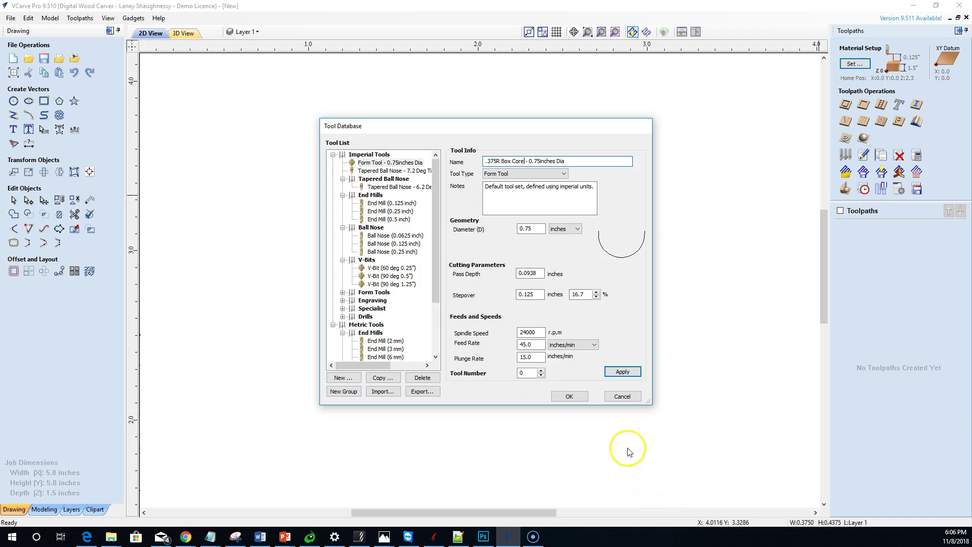
{"action": "left_click", "coordinate": [622, 371]}
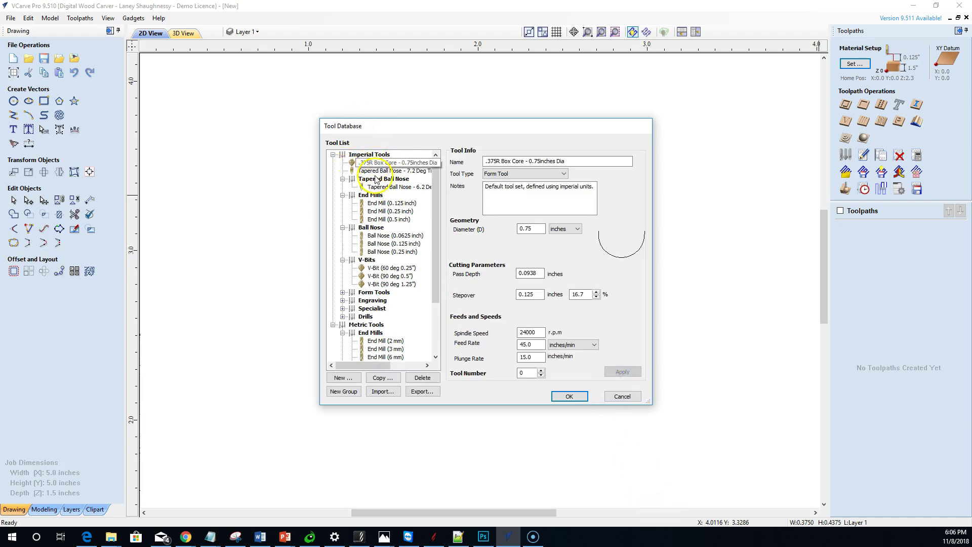
{"action": "left_click", "coordinate": [621, 397]}
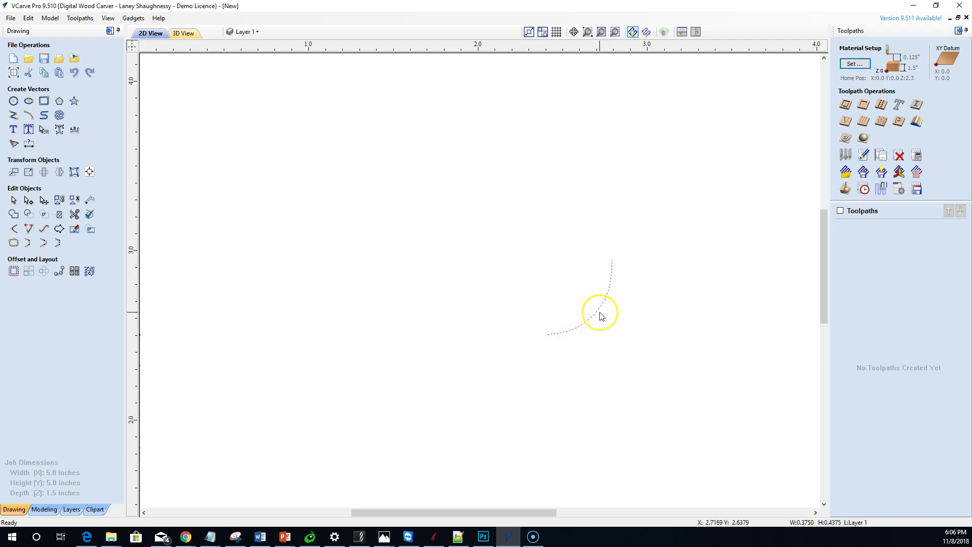
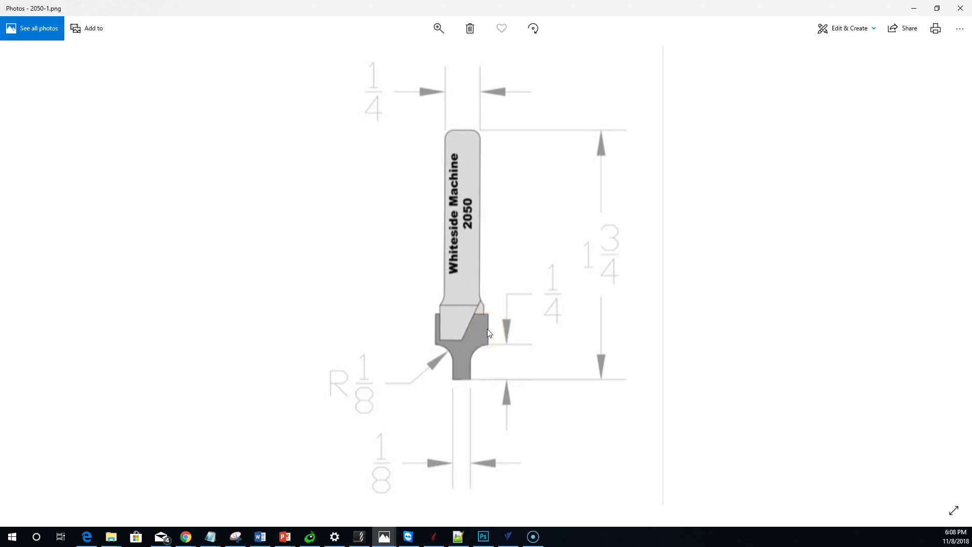
Switch from the bit drawing back to VCarve Pro and draw a rectangle 0.375 inches wide and 0.5 inches high beside the box core profile.
{"action": "left_click", "coordinate": [913, 8]}
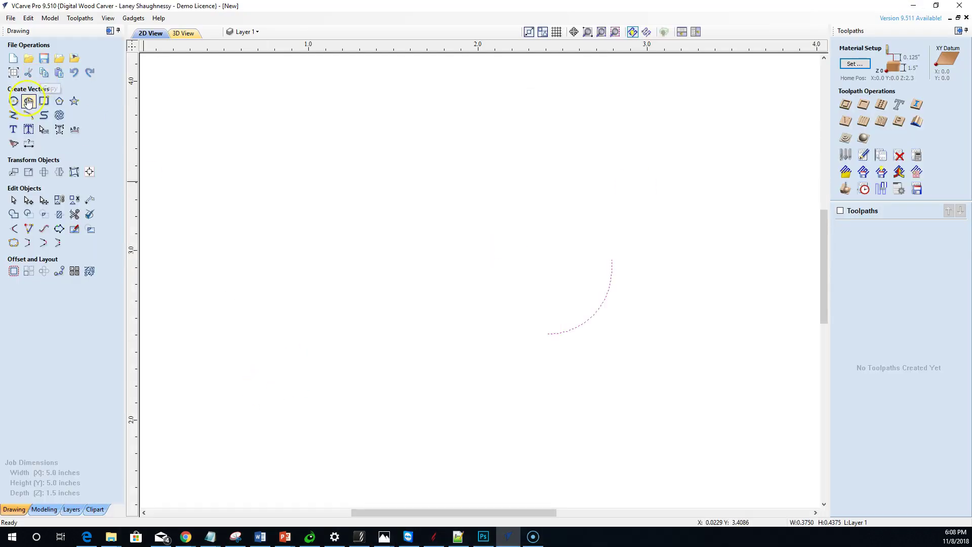
{"action": "left_click", "coordinate": [45, 101]}
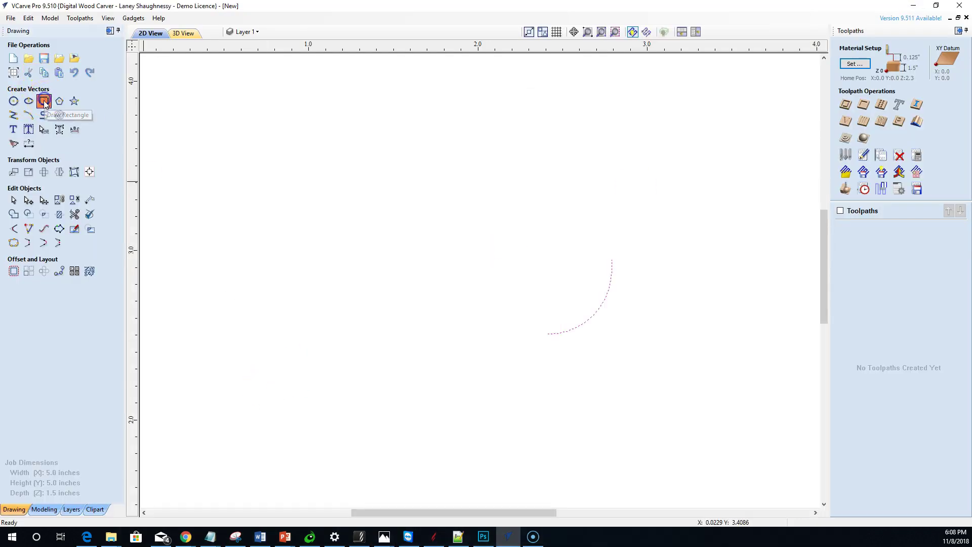
{"action": "left_click", "coordinate": [61, 195]}
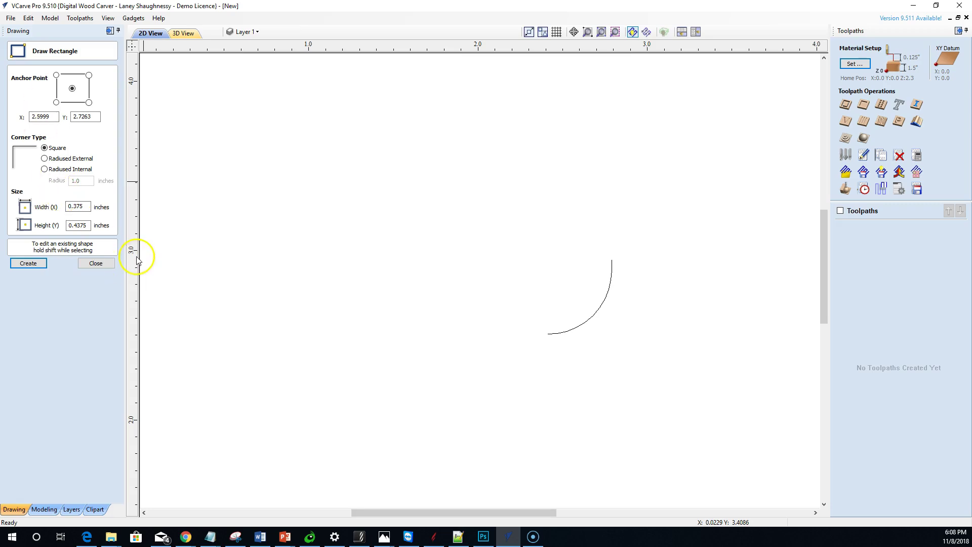
{"action": "left_click", "coordinate": [86, 207]}
{"action": "left_click", "coordinate": [76, 207]}
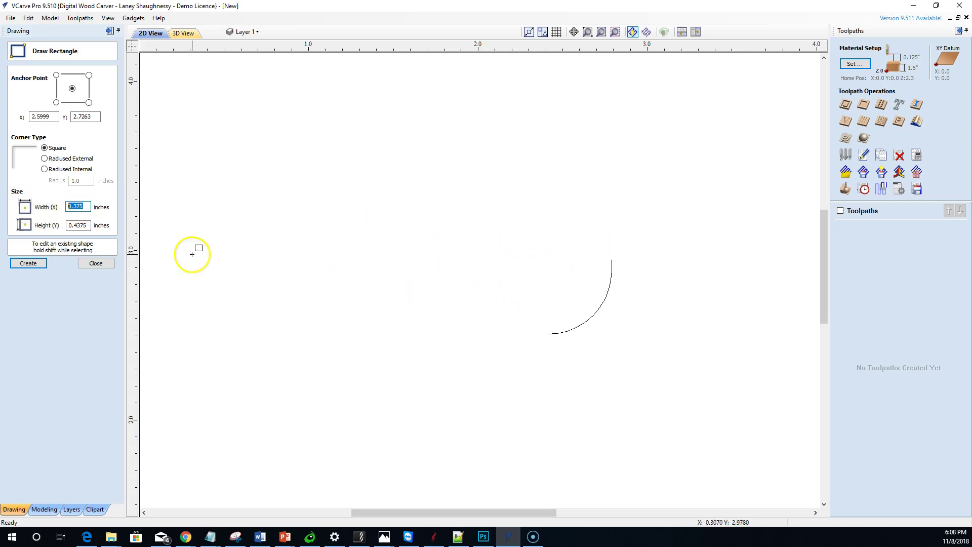
{"action": "left_click", "coordinate": [77, 226]}
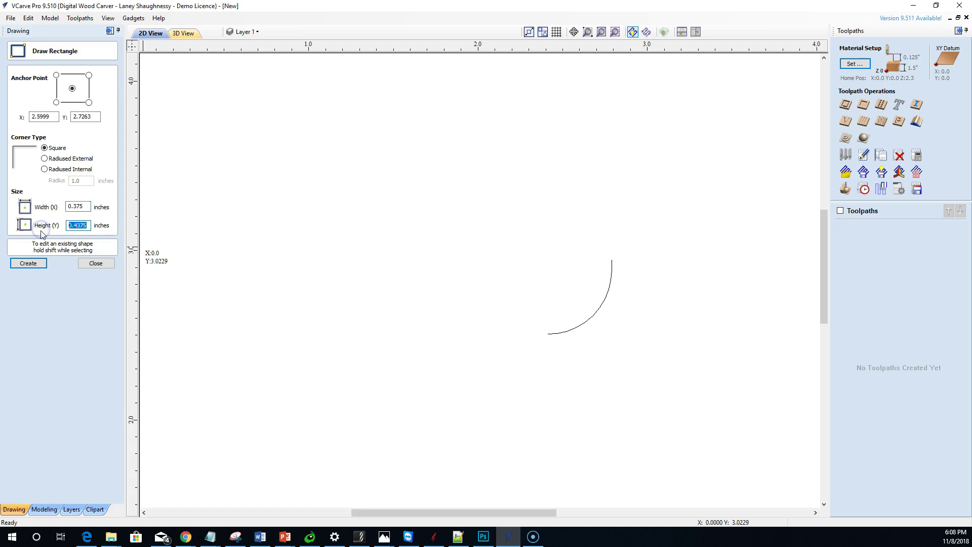
{"action": "type", "text": ".5"}
{"action": "left_click", "coordinate": [45, 169]}
{"action": "double_click", "coordinate": [76, 181]}
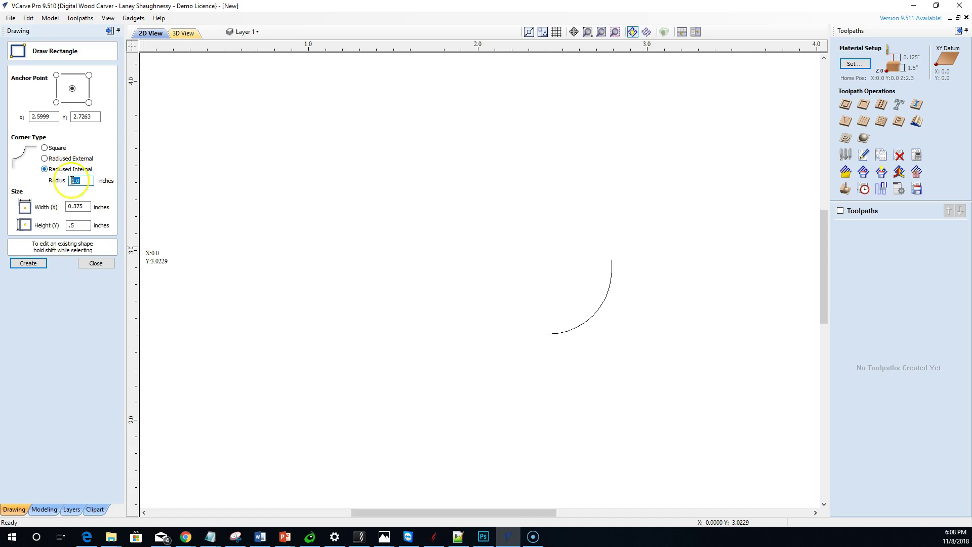
{"action": "left_click", "coordinate": [73, 181]}
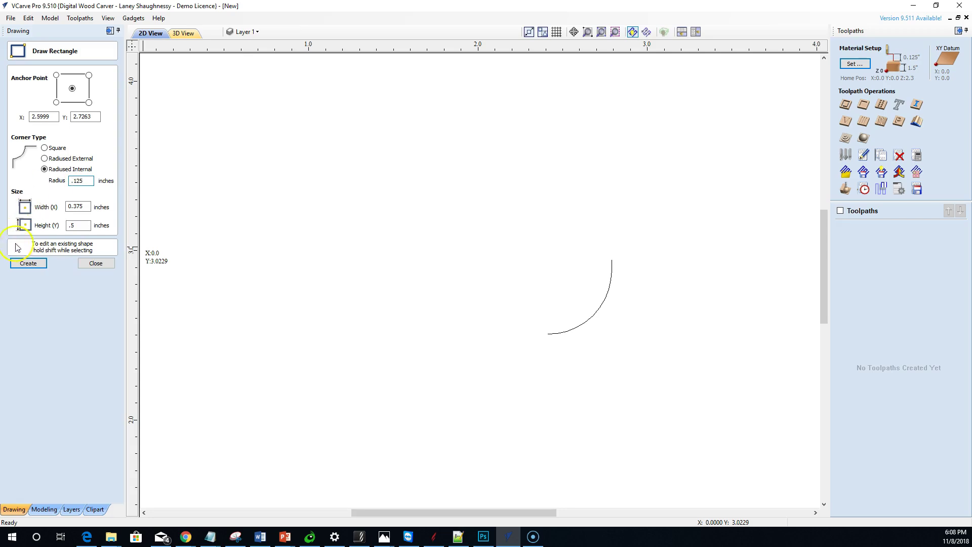
{"action": "left_click", "coordinate": [467, 241]}
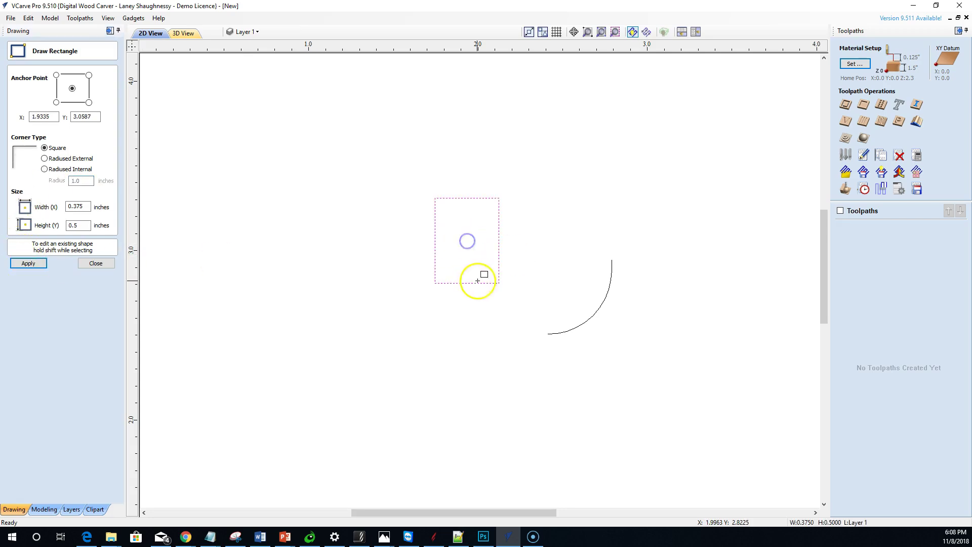
Change the rectangle's corners to Radiused Internal with a 0.125 inch radius.
{"action": "left_click", "coordinate": [69, 169]}
{"action": "left_click_drag", "start_coordinate": [81, 181], "coordinate": [41, 186]}
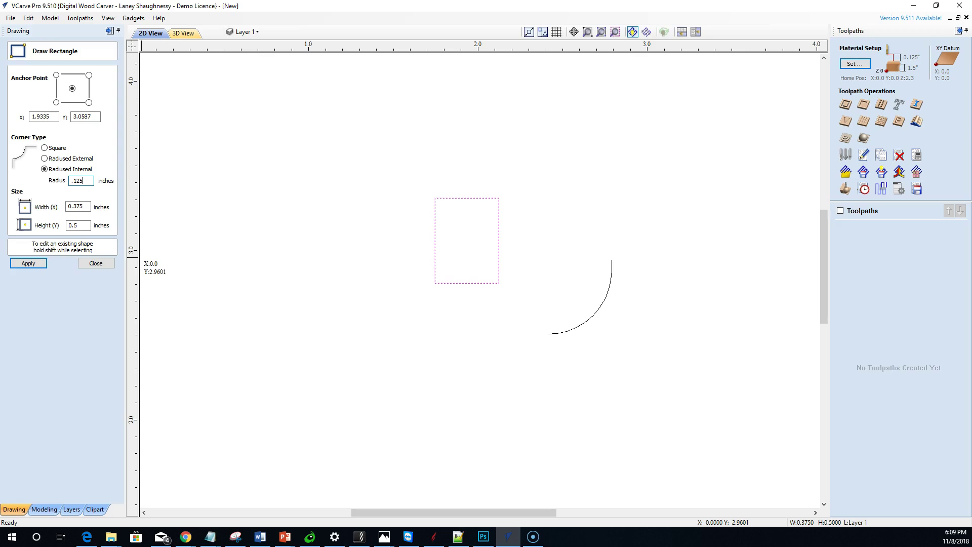
{"action": "left_click", "coordinate": [32, 264]}
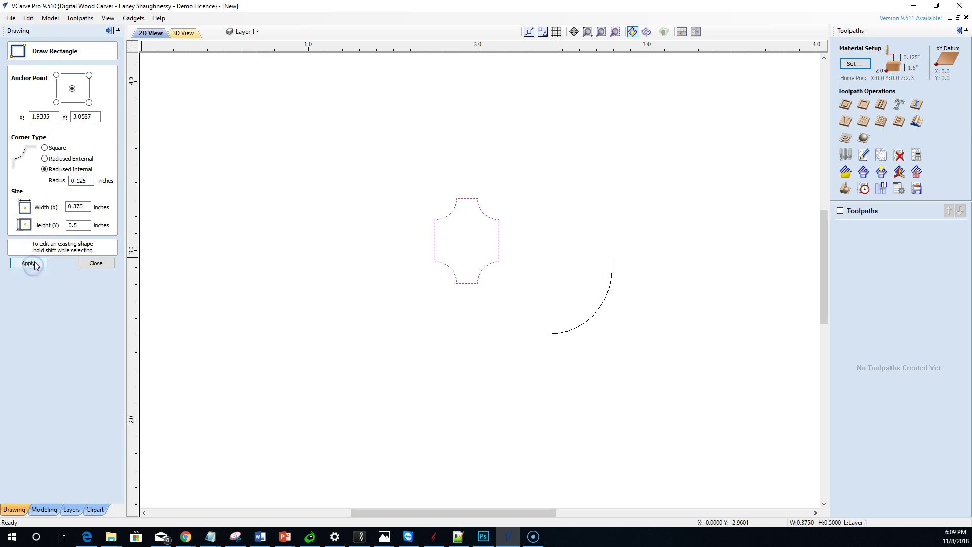
{"action": "left_click", "coordinate": [96, 263]}
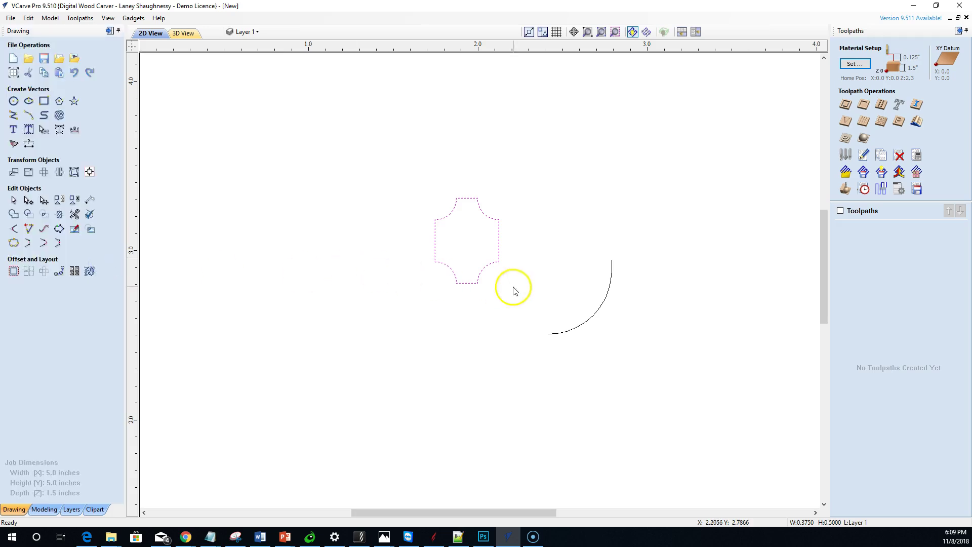
Cut the rectangle's outline at the midpoints of its right and lower edges using node editing.
{"action": "scroll", "coordinate": [466, 287], "scroll_direction": "up", "scroll_amount": 4}
{"action": "scroll", "coordinate": [467, 289], "scroll_direction": "down", "scroll_amount": 1}
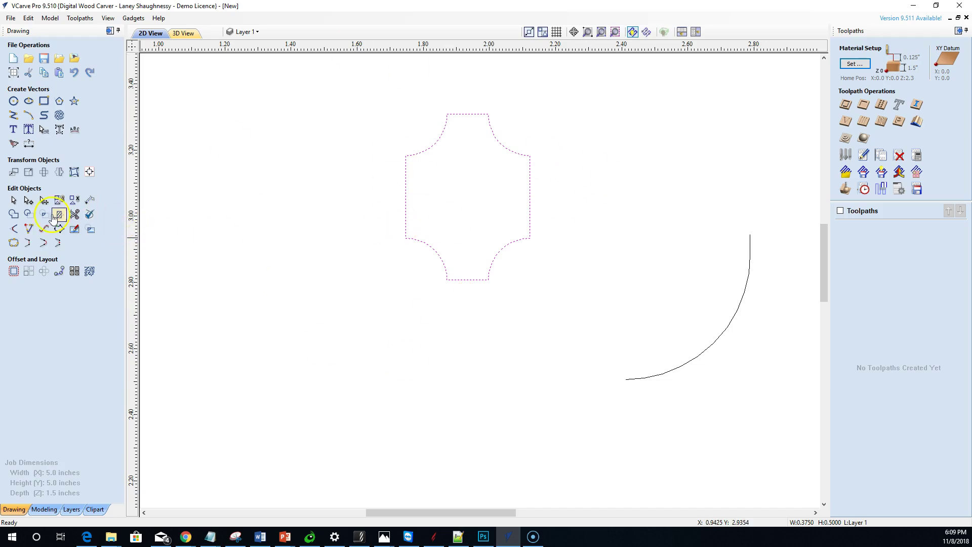
{"action": "left_click", "coordinate": [30, 200]}
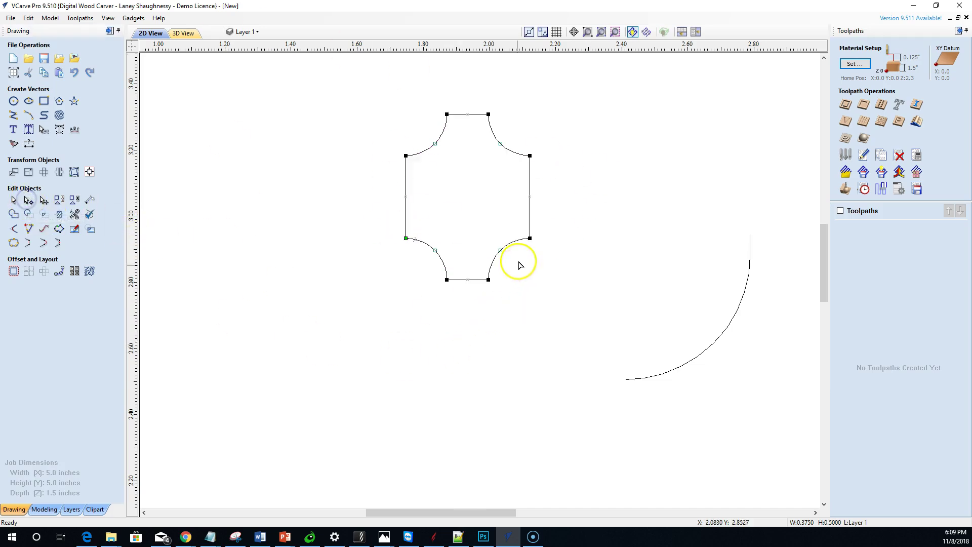
{"action": "right_click", "coordinate": [530, 196]}
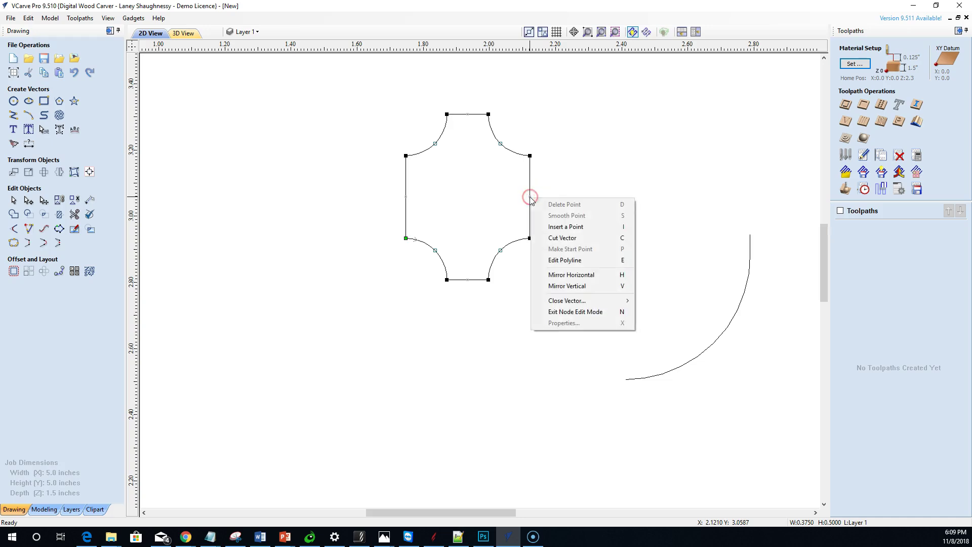
{"action": "left_click", "coordinate": [552, 238]}
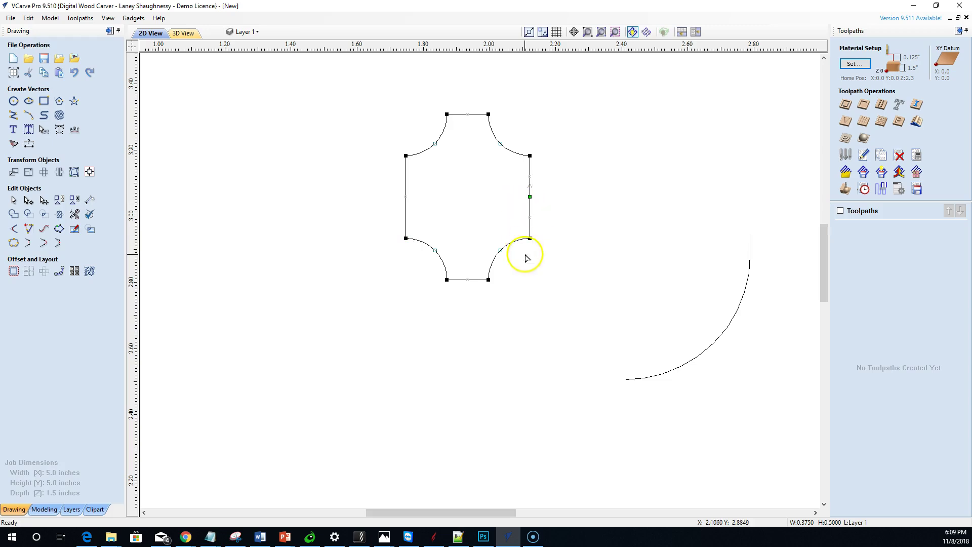
{"action": "right_click", "coordinate": [467, 279]}
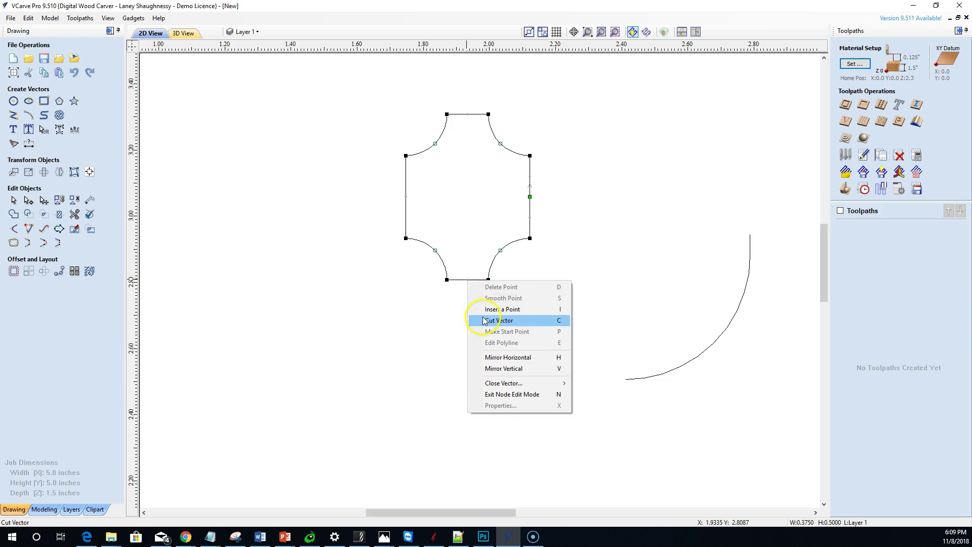
{"action": "left_click", "coordinate": [485, 321]}
Delete the larger part of the cut outline, keeping only the lower-right quarter as the bit's half profile.
{"action": "left_click", "coordinate": [11, 201]}
{"action": "left_click", "coordinate": [404, 167]}
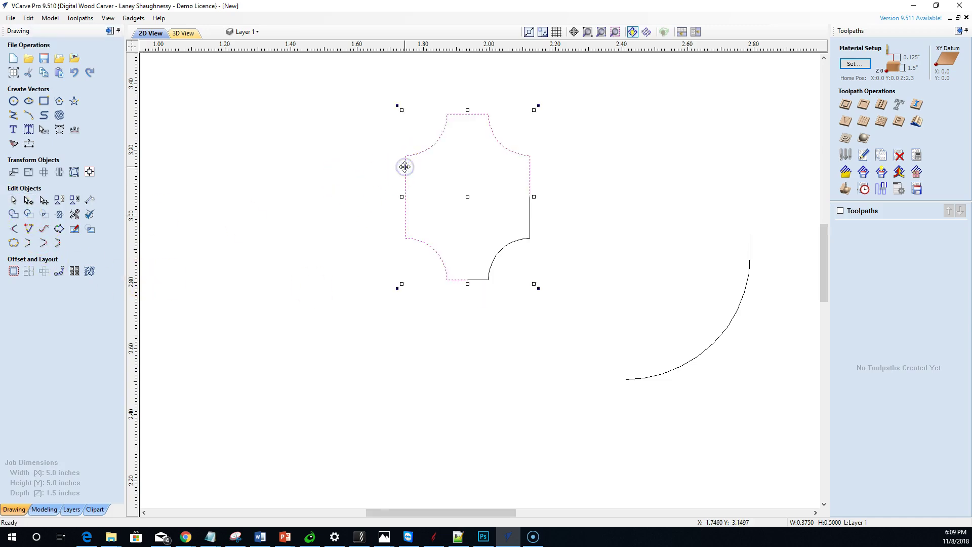
{"action": "key", "text": "Delete"}
Add a vertical dimension between the lower and upper ends of the new profile's arc, placed to its right.
{"action": "scroll", "coordinate": [469, 291], "scroll_direction": "up", "scroll_amount": 3}
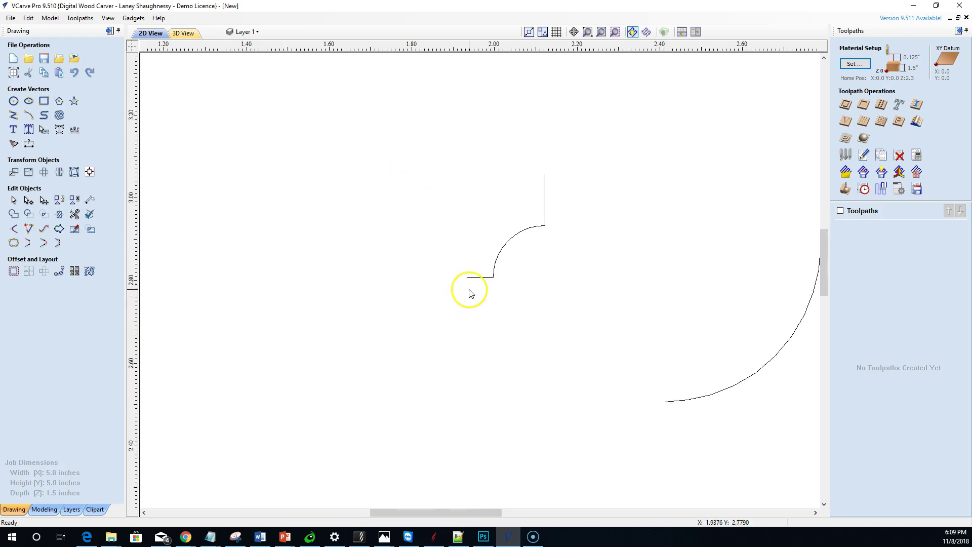
{"action": "scroll", "coordinate": [458, 306], "scroll_direction": "down", "scroll_amount": 2}
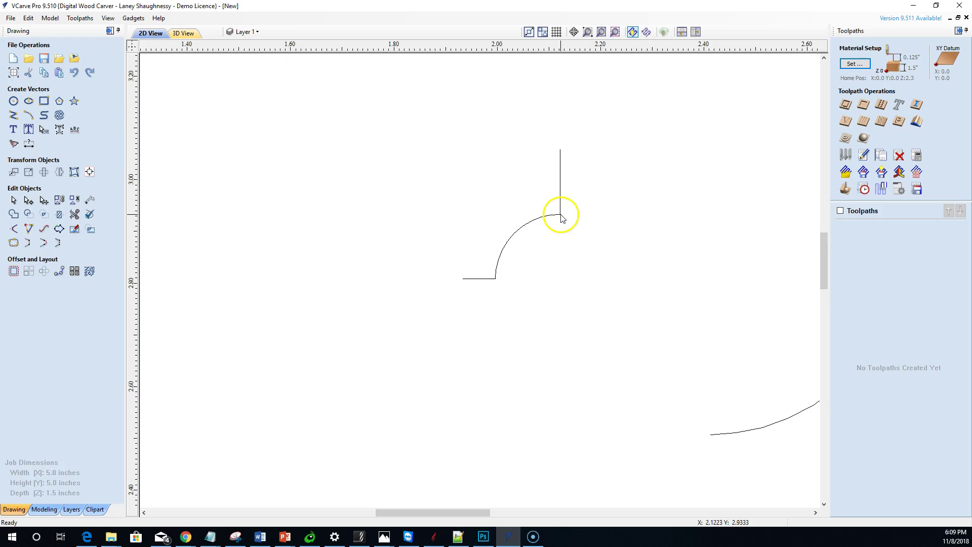
{"action": "left_click", "coordinate": [30, 144]}
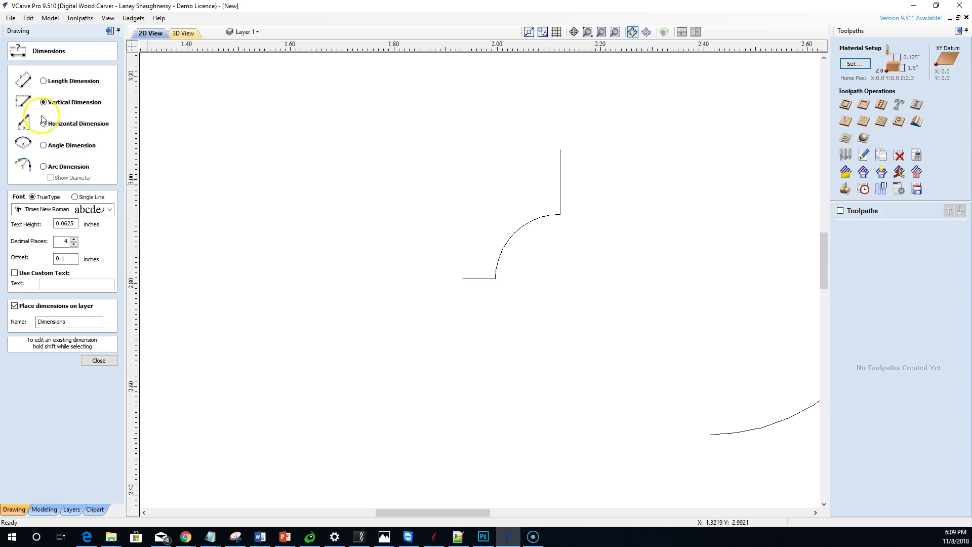
{"action": "left_click_drag", "start_coordinate": [497, 277], "coordinate": [670, 257]}
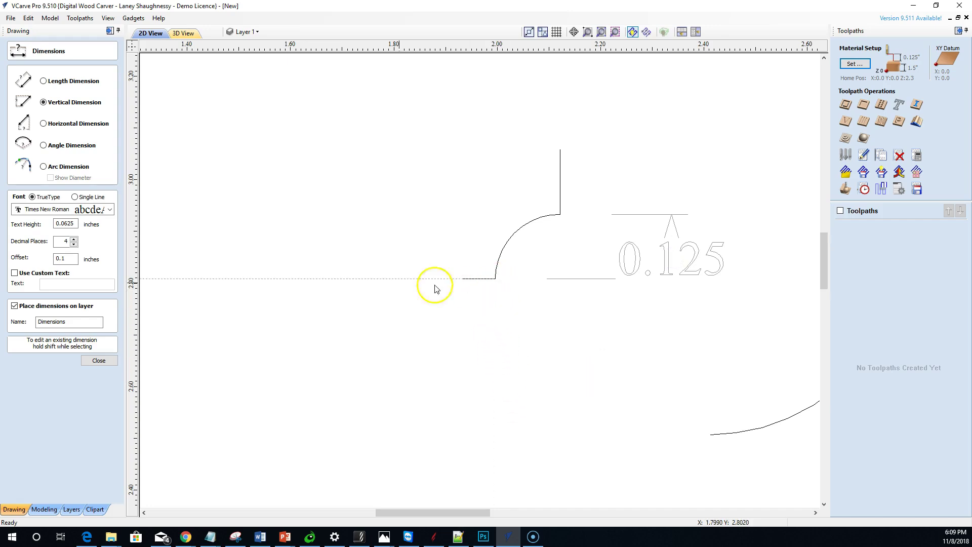
{"action": "left_click", "coordinate": [97, 359]}
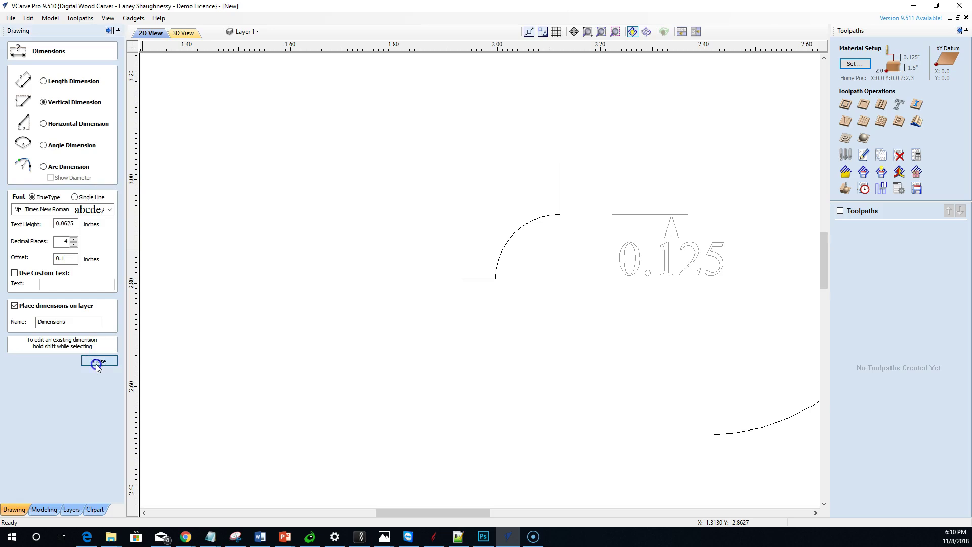
{"action": "left_click", "coordinate": [13, 200]}
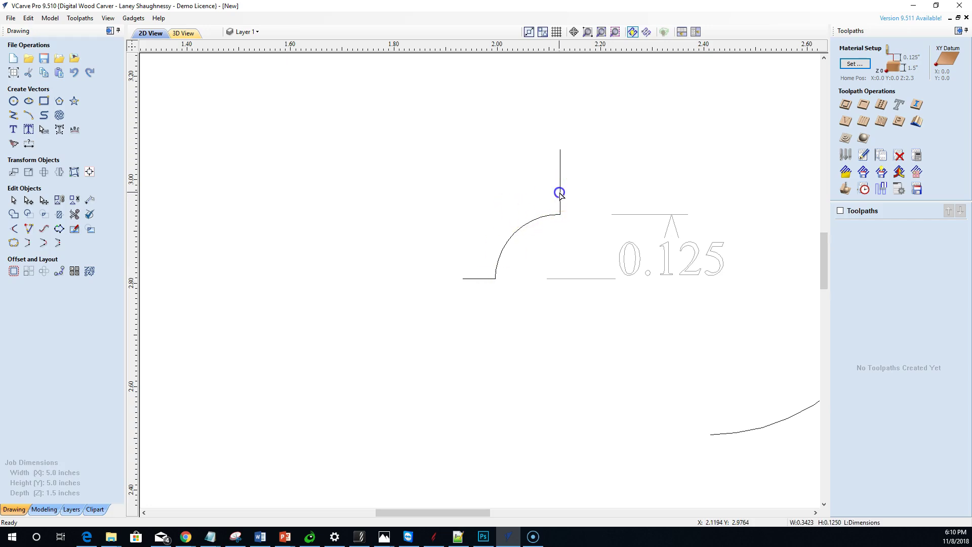
Cut the half profile at the node where its arc meets the short horizontal line, using node editing.
{"action": "left_click", "coordinate": [560, 160]}
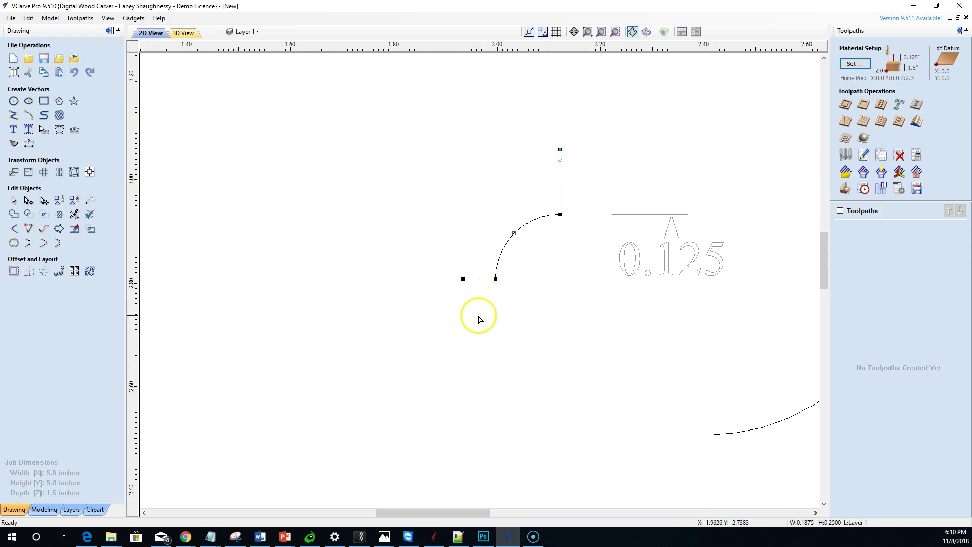
{"action": "right_click", "coordinate": [496, 278]}
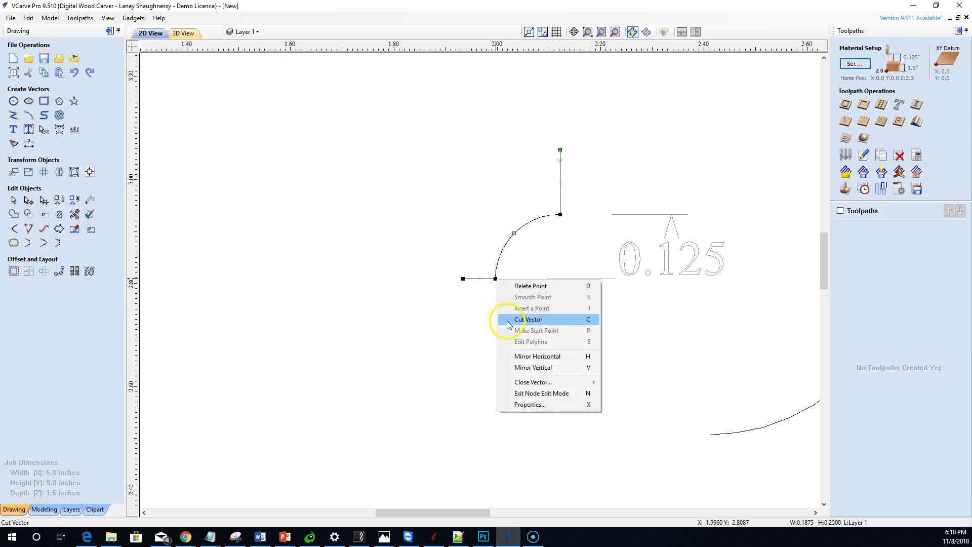
{"action": "left_click", "coordinate": [498, 318]}
Delete the vertical dimension beside the profile's arc.
{"action": "left_click", "coordinate": [10, 199]}
{"action": "left_click", "coordinate": [479, 278]}
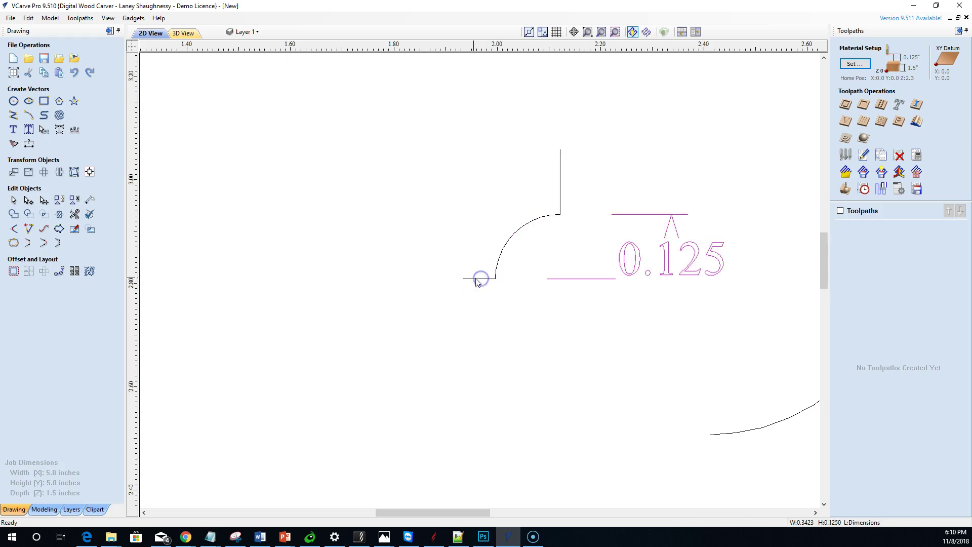
{"action": "key", "text": "Delete"}
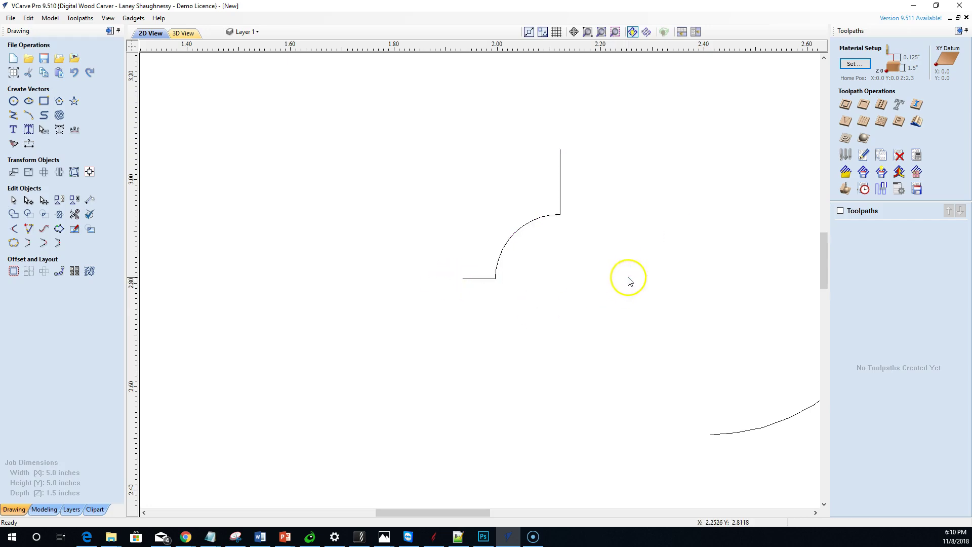
Move the short horizontal line by a relative Y of -0.125 inch and join it to the arc's lower end with a straight line.
{"action": "left_click", "coordinate": [492, 280]}
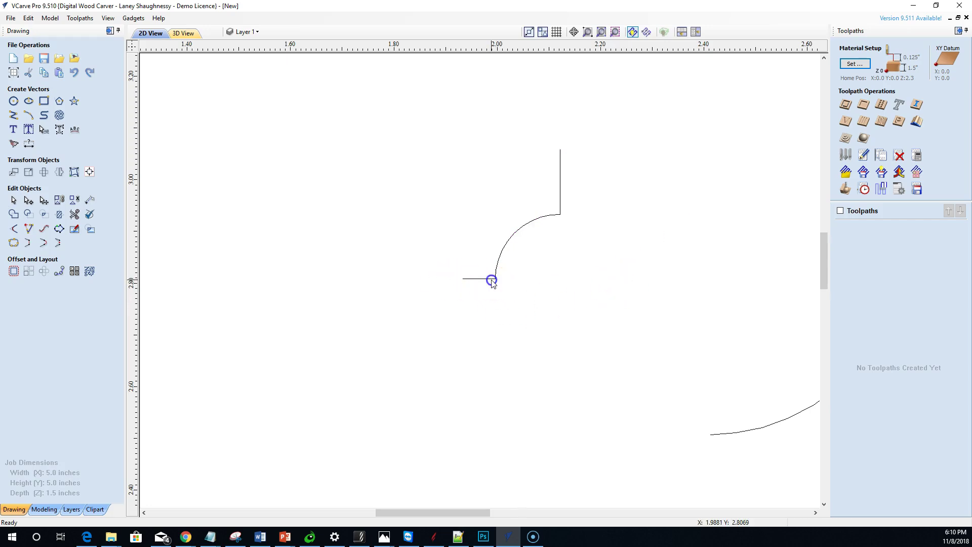
{"action": "left_click", "coordinate": [28, 174]}
{"action": "left_click", "coordinate": [59, 119]}
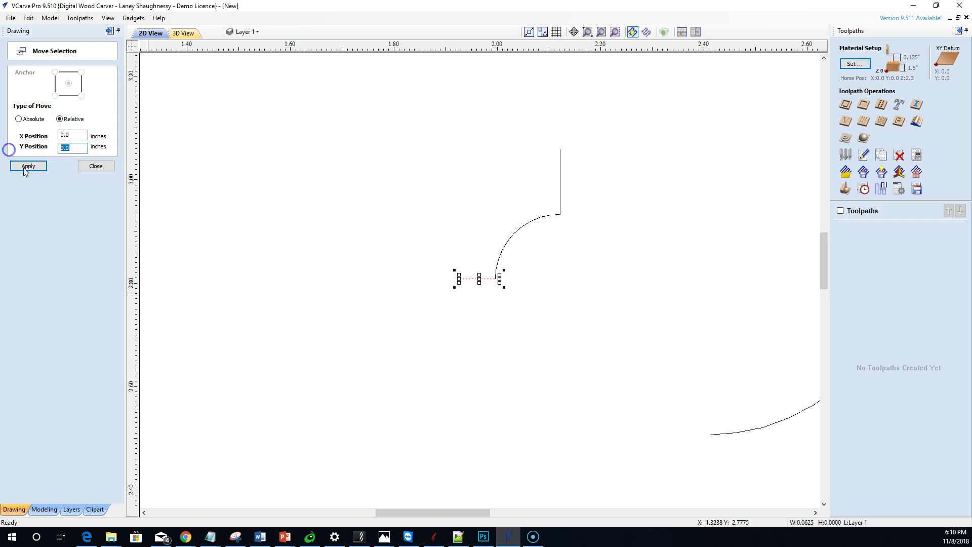
{"action": "type", "text": "-.125"}
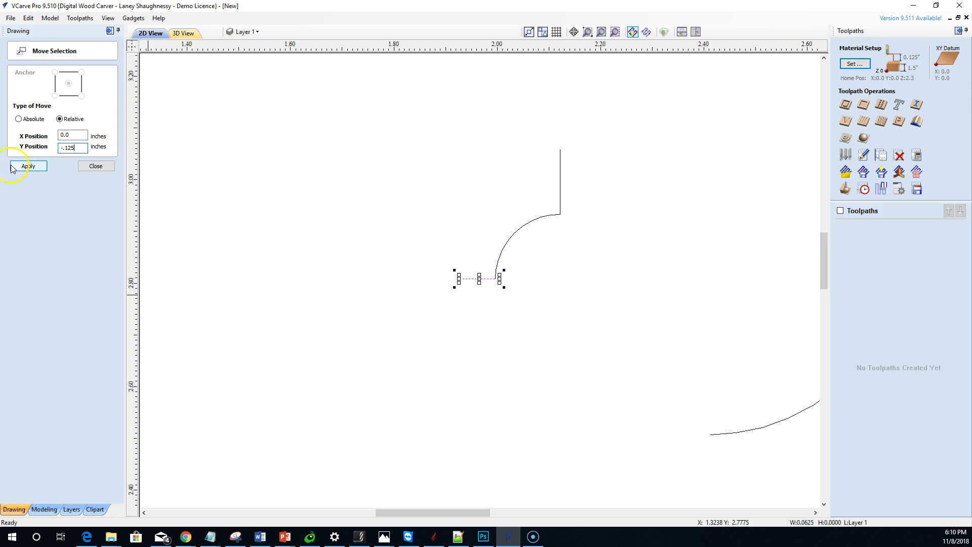
{"action": "left_click", "coordinate": [28, 166]}
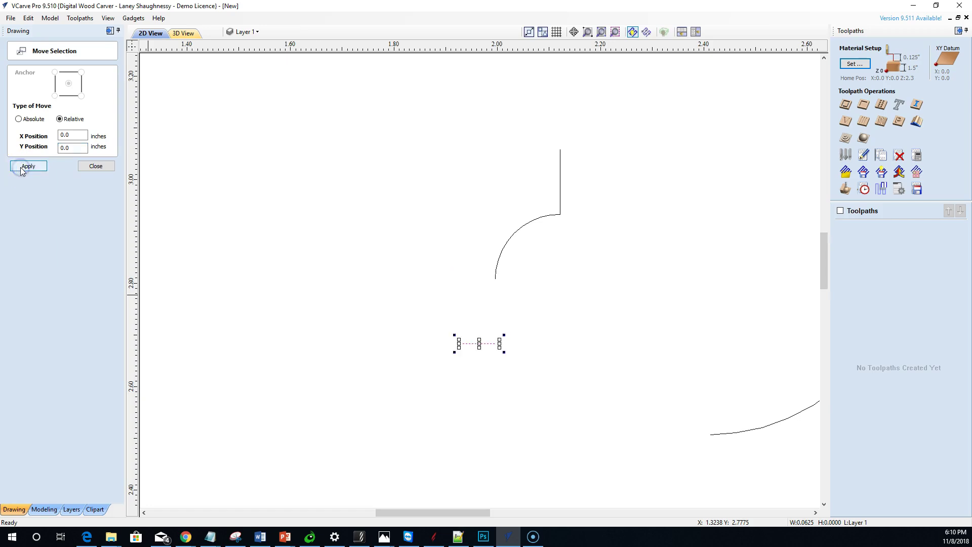
{"action": "left_click", "coordinate": [98, 166]}
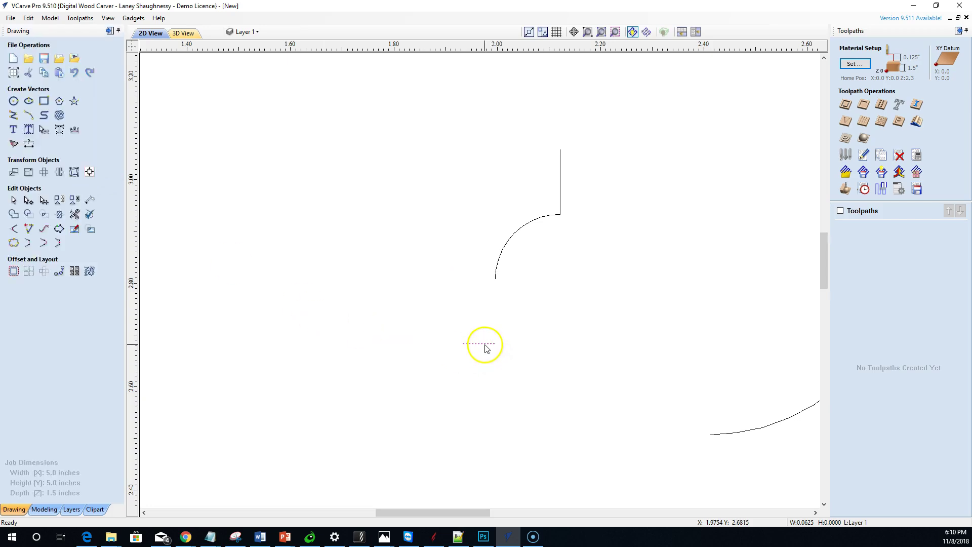
{"action": "left_click", "coordinate": [495, 269], "text": "shift"}
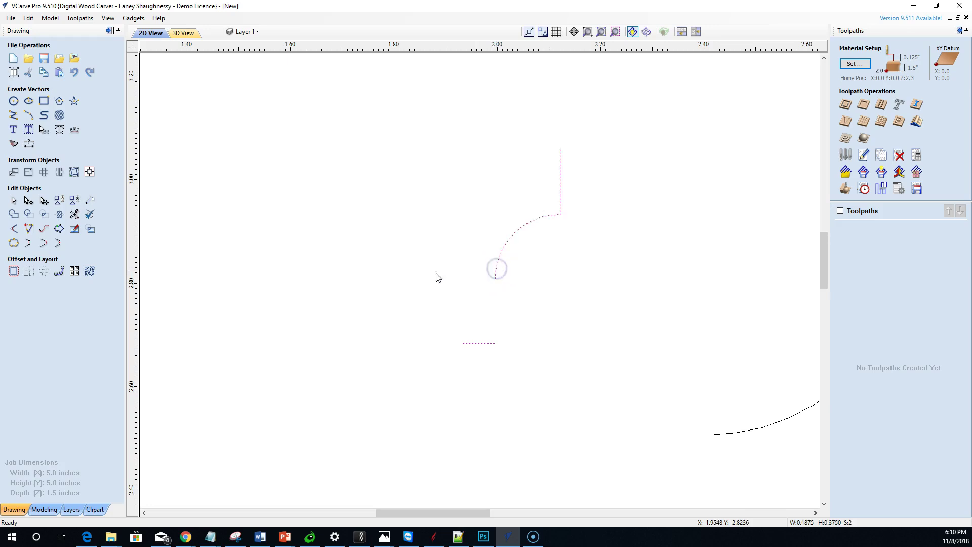
{"action": "left_click", "coordinate": [27, 243]}
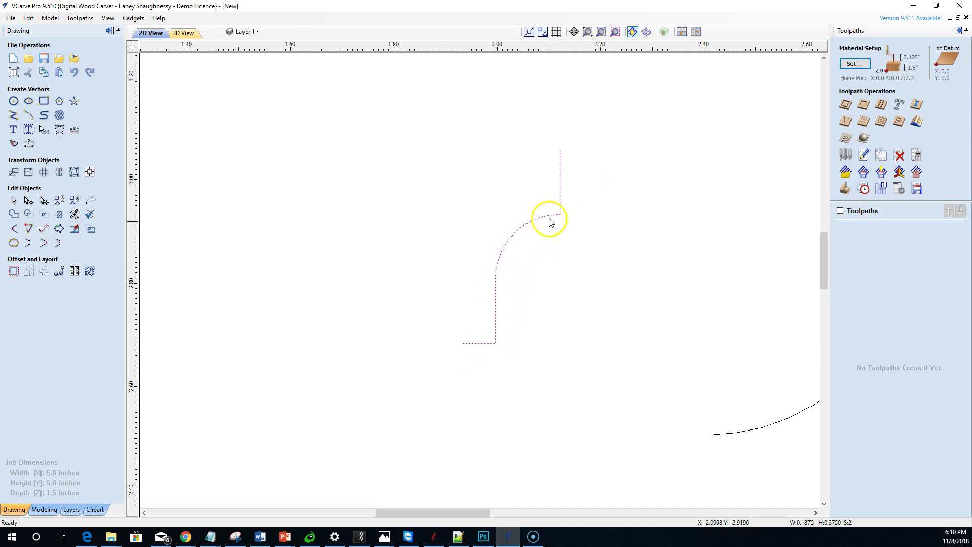
Measure the profile's upper vertical line with a vertical dimension placed to its right, and delete that dimension.
{"action": "left_click", "coordinate": [31, 146]}
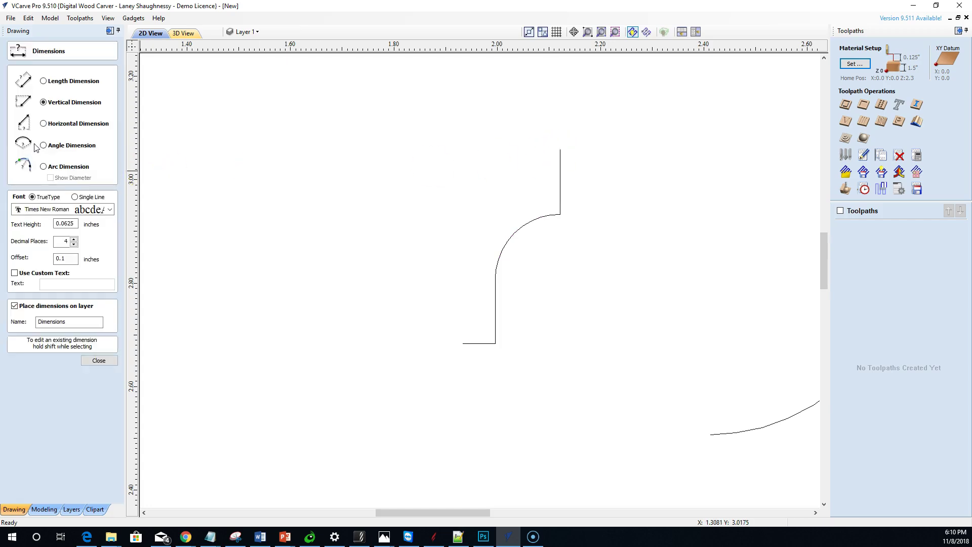
{"action": "left_click", "coordinate": [45, 135]}
{"action": "left_click_drag", "start_coordinate": [556, 150], "coordinate": [563, 216]}
{"action": "left_click", "coordinate": [669, 182]}
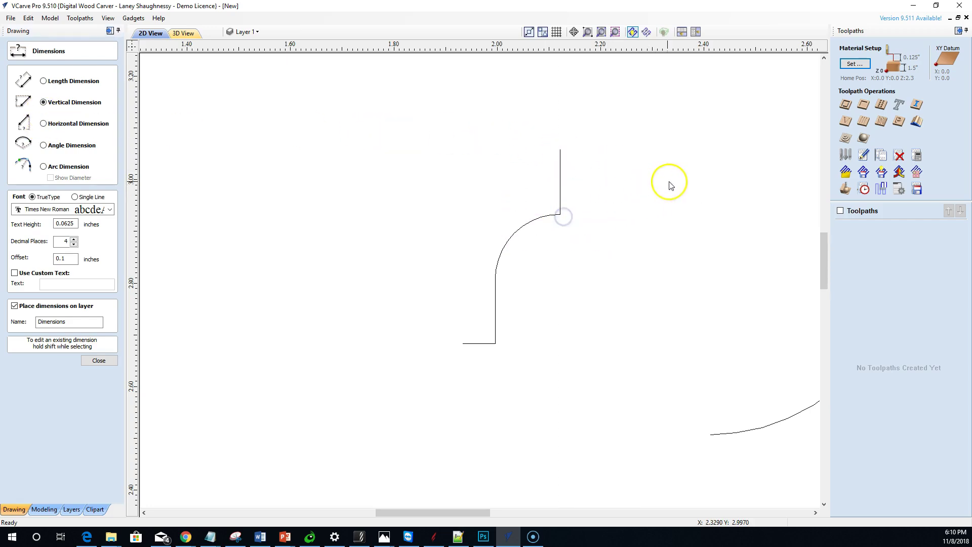
{"action": "left_click", "coordinate": [697, 276]}
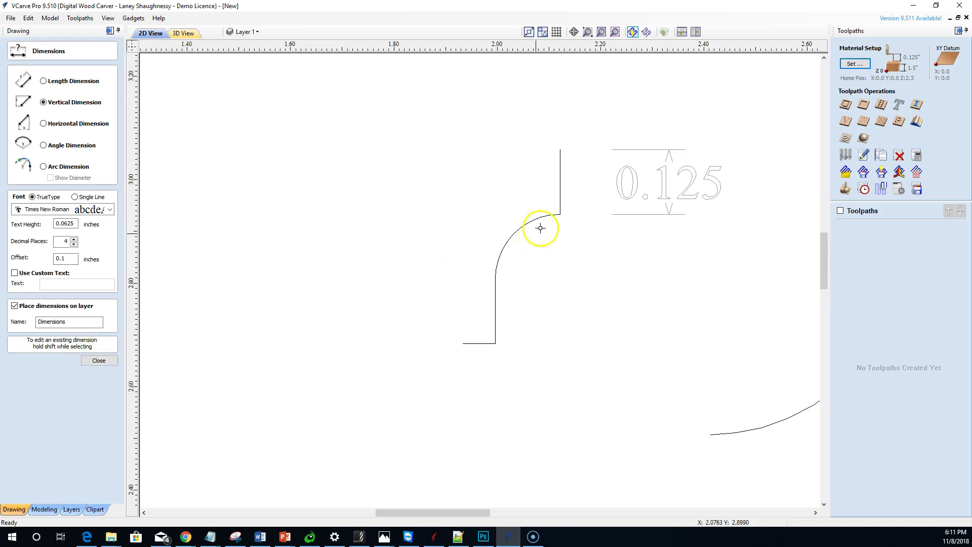
{"action": "left_click", "coordinate": [98, 361]}
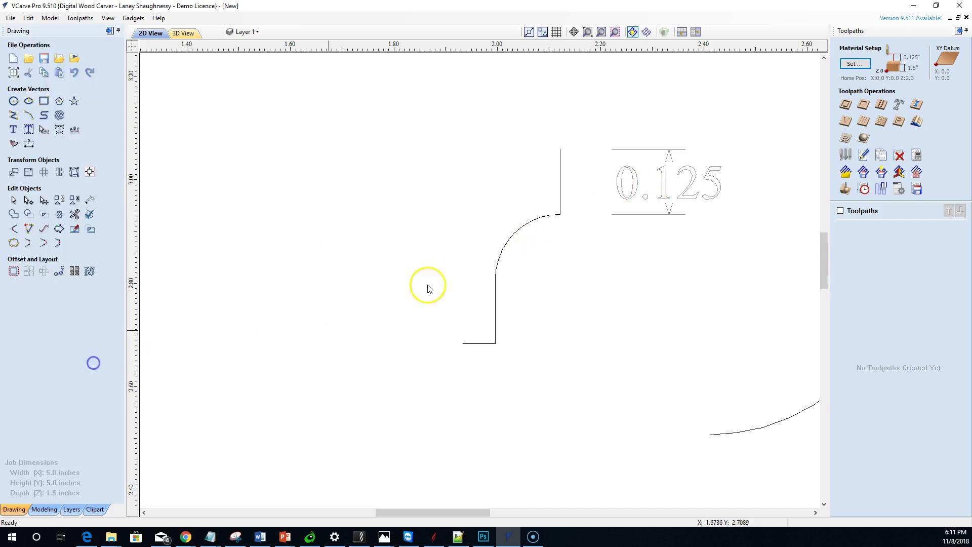
{"action": "left_click", "coordinate": [561, 191]}
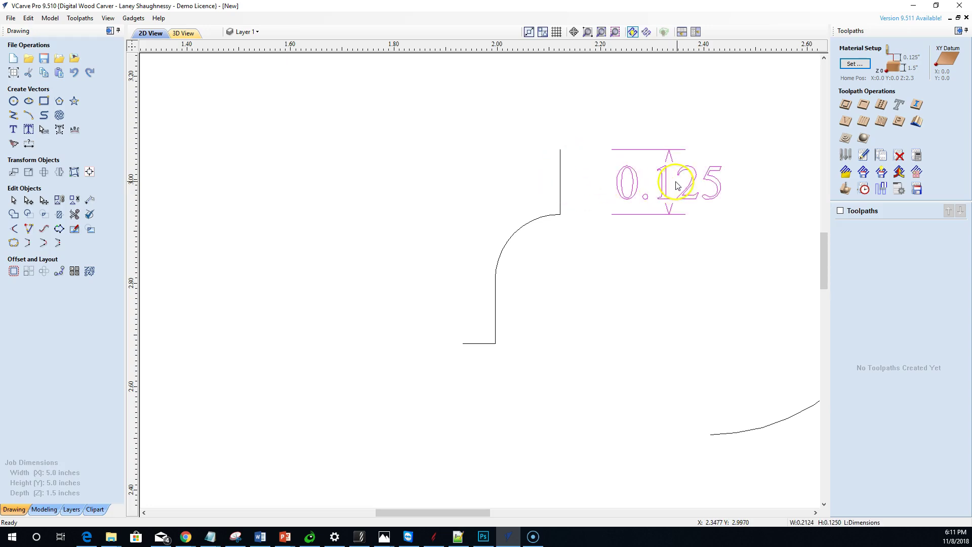
{"action": "key", "text": "Delete"}
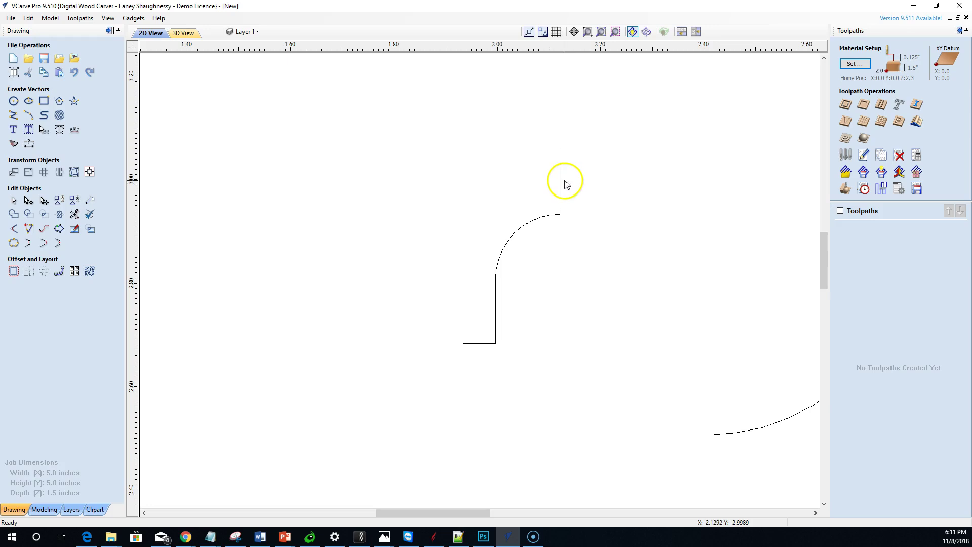
Shorten the profile's upper vertical line by inserting a point at its middle and deleting the span above it.
{"action": "left_click", "coordinate": [561, 181]}
{"action": "left_click", "coordinate": [28, 200]}
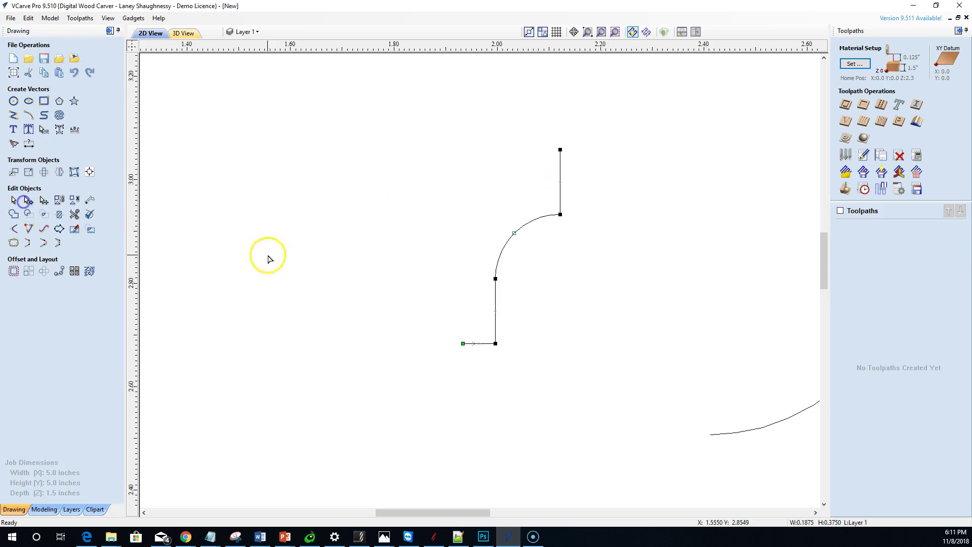
{"action": "right_click", "coordinate": [561, 181]}
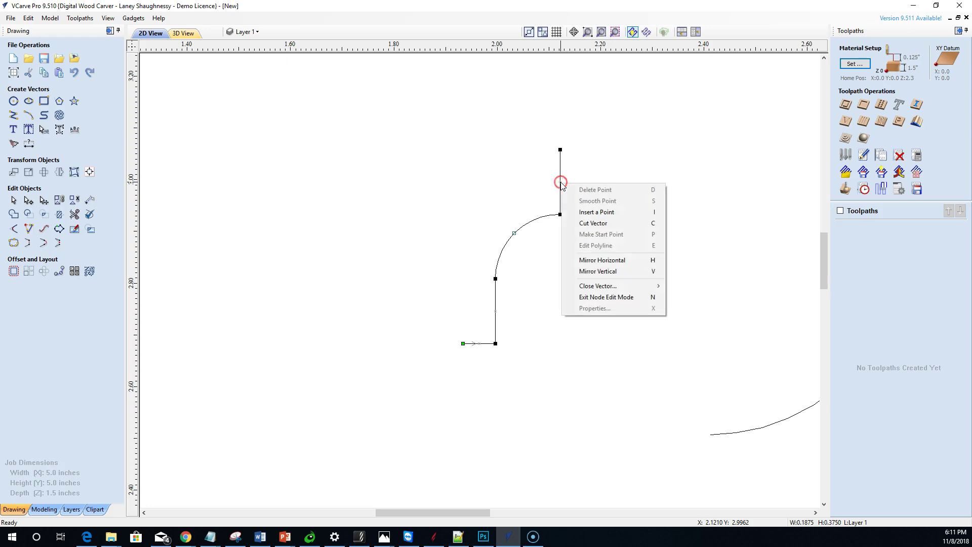
{"action": "left_click", "coordinate": [578, 212]}
{"action": "right_click", "coordinate": [561, 161]}
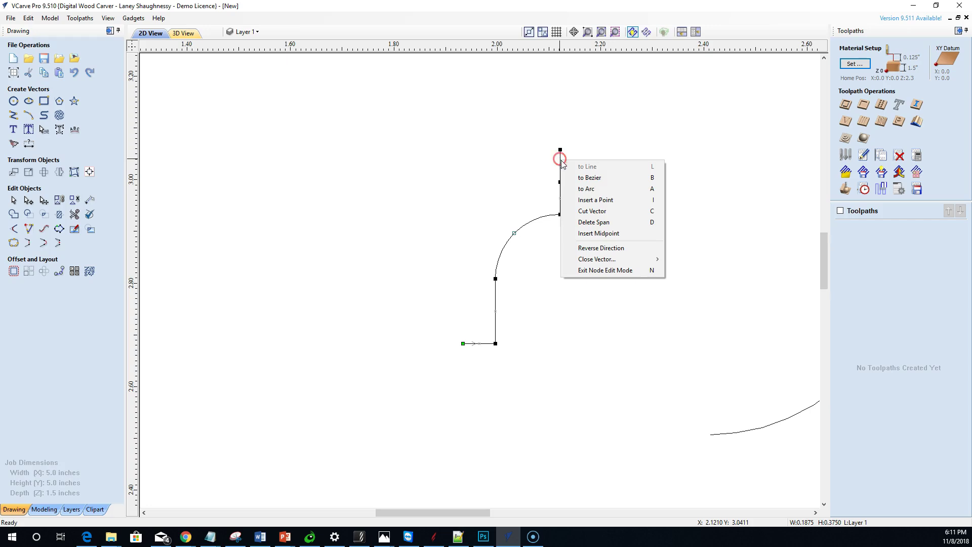
{"action": "left_click", "coordinate": [581, 223]}
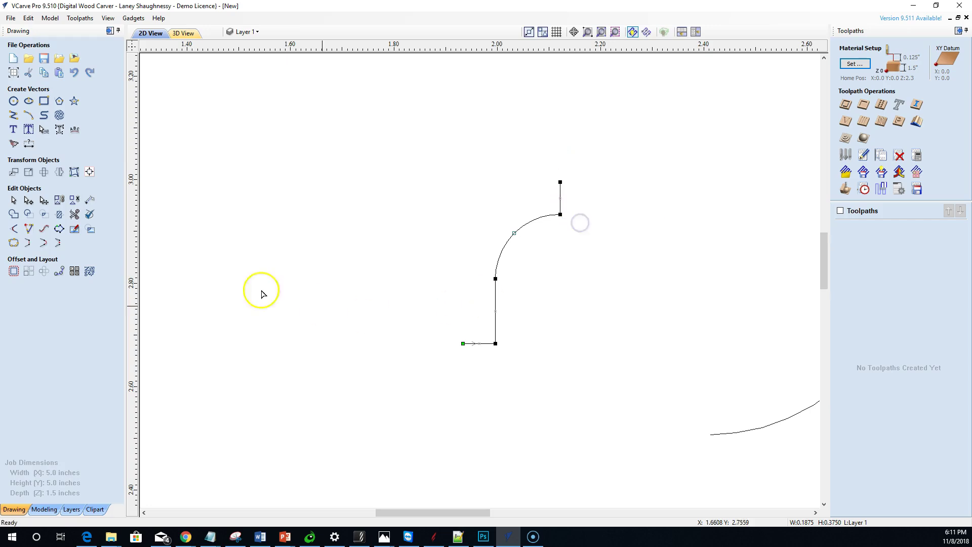
Check with Join Vectors whether the half profile is one continuous open vector.
{"action": "left_click", "coordinate": [14, 243]}
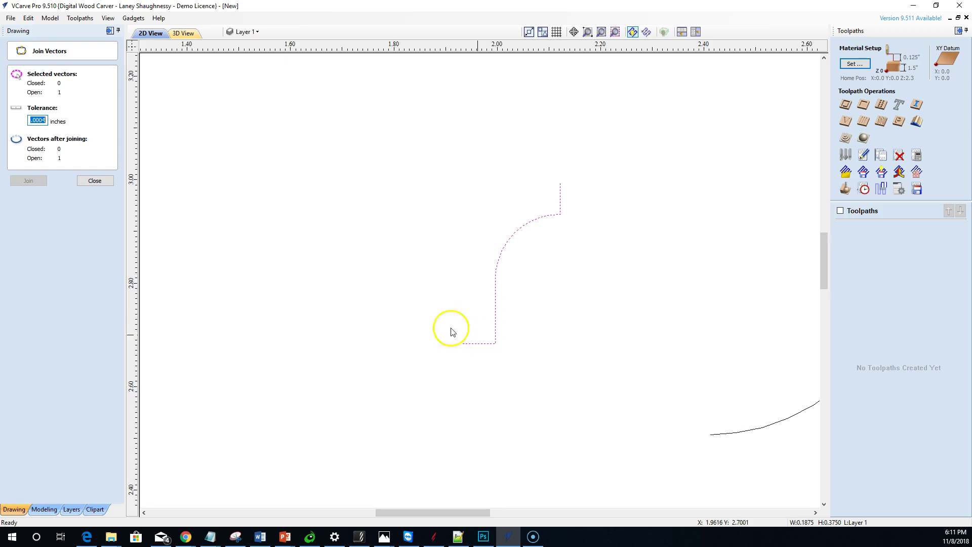
{"action": "left_click", "coordinate": [95, 181]}
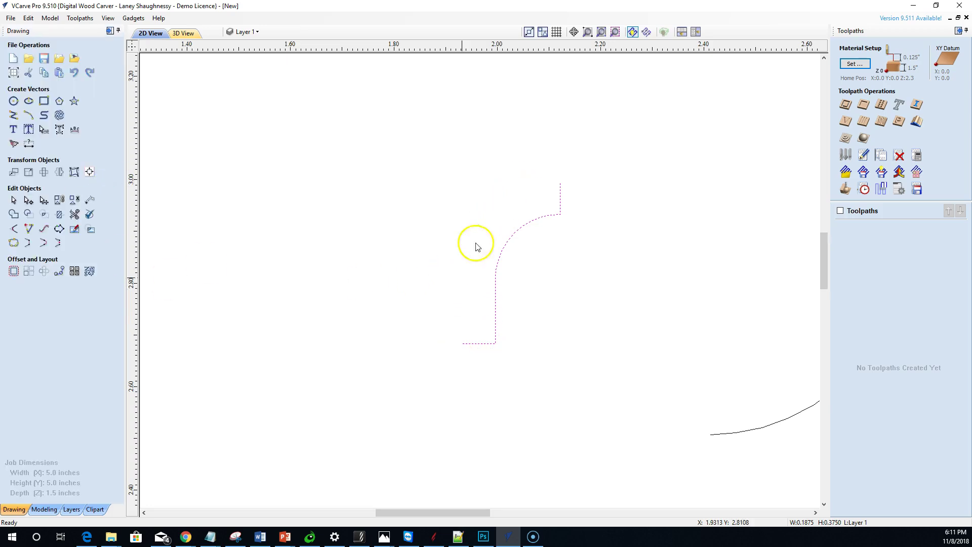
Create a new Form Tool in the tool database from the selected half profile.
{"action": "left_click", "coordinate": [841, 156]}
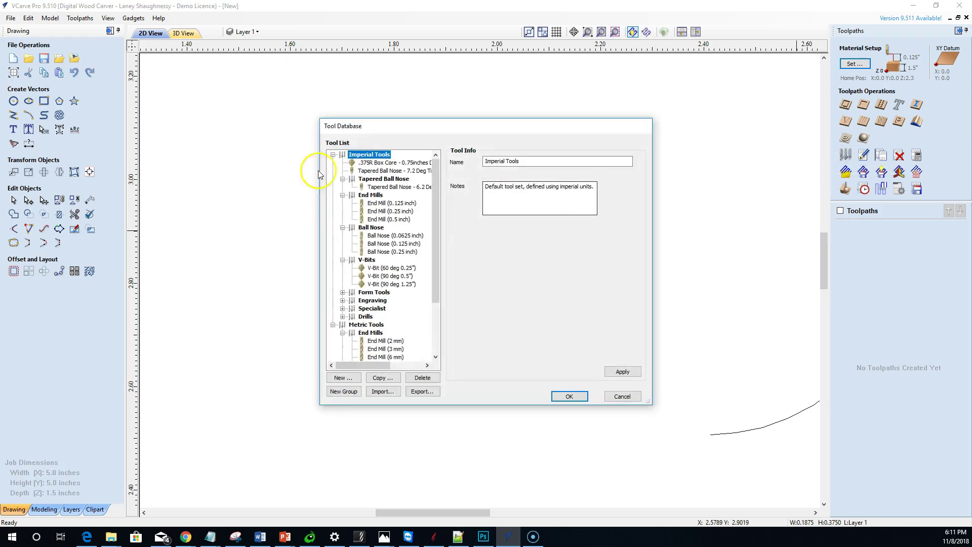
{"action": "left_click", "coordinate": [340, 377]}
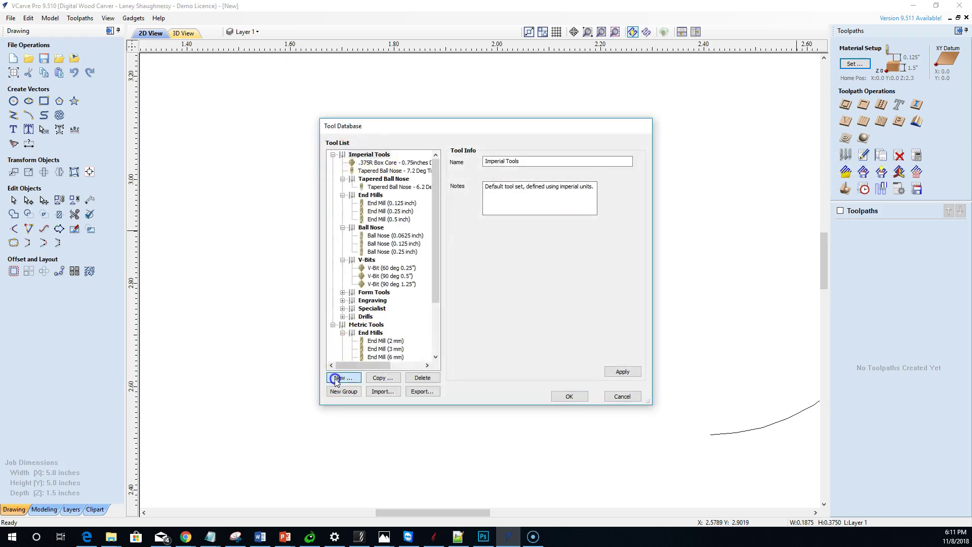
{"action": "left_click", "coordinate": [562, 174]}
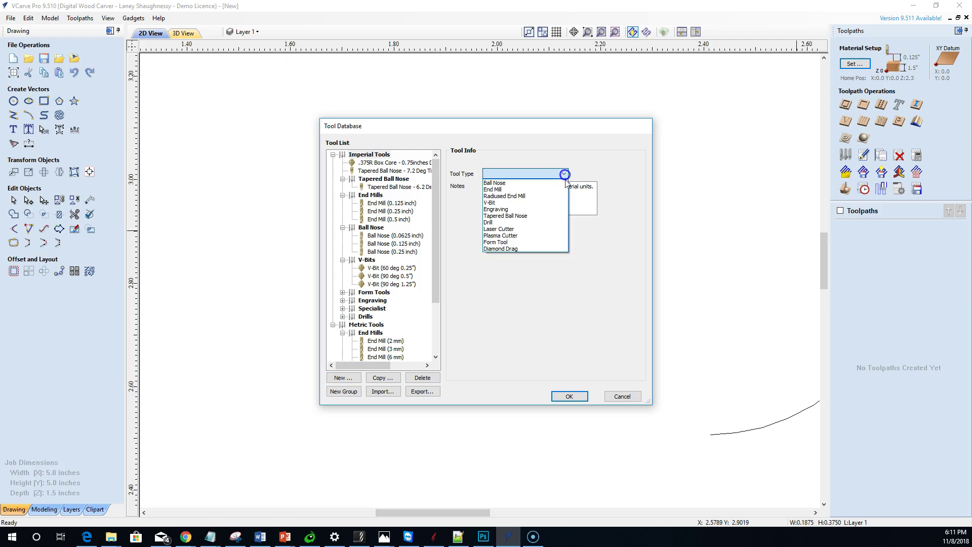
{"action": "left_click", "coordinate": [519, 242]}
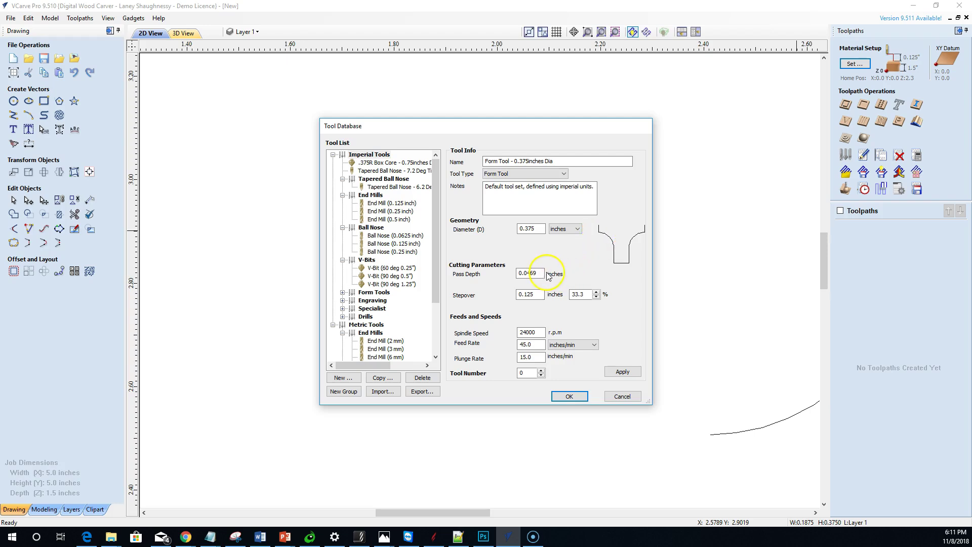
Set the form tool's pass depth to 0.25 inch, name it "ws2050 - .125R - 0.375inches Dia" and save it to the tool database.
{"action": "left_click_drag", "start_coordinate": [539, 273], "coordinate": [503, 280]}
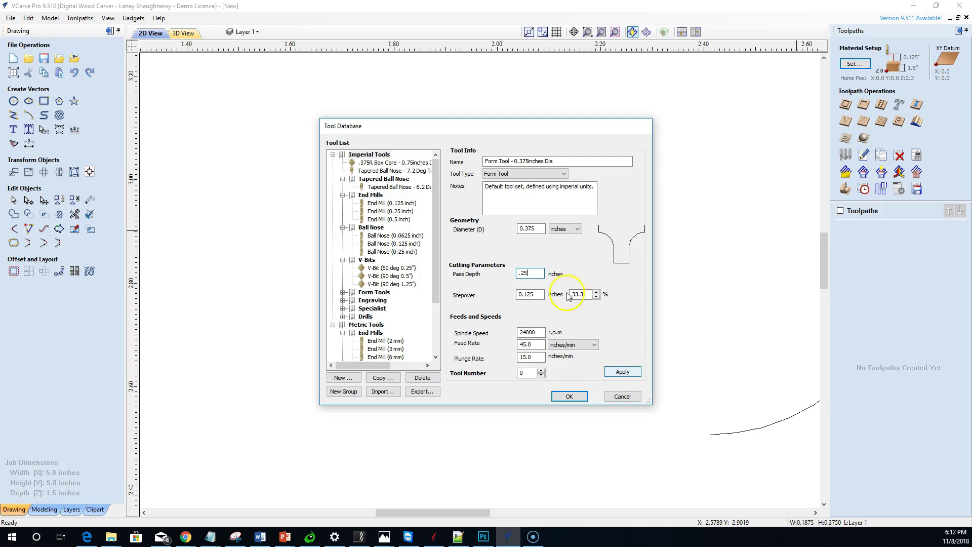
{"action": "left_click_drag", "start_coordinate": [509, 161], "coordinate": [421, 167]}
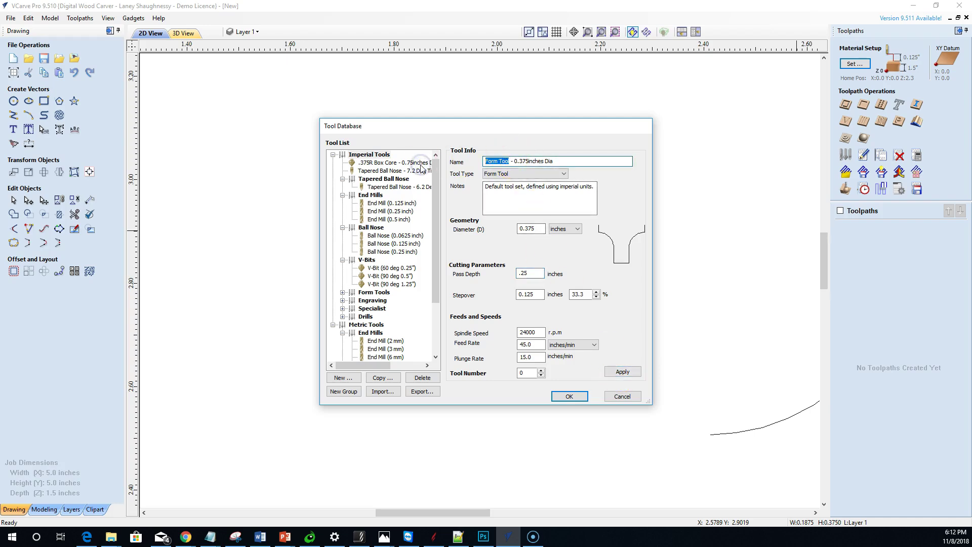
{"action": "type", "text": "ws2050"}
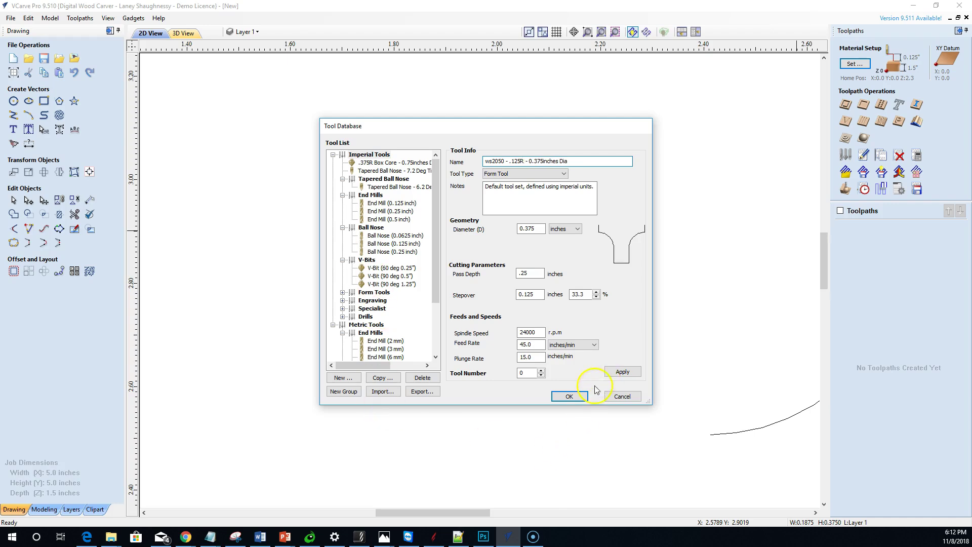
{"action": "left_click", "coordinate": [622, 373]}
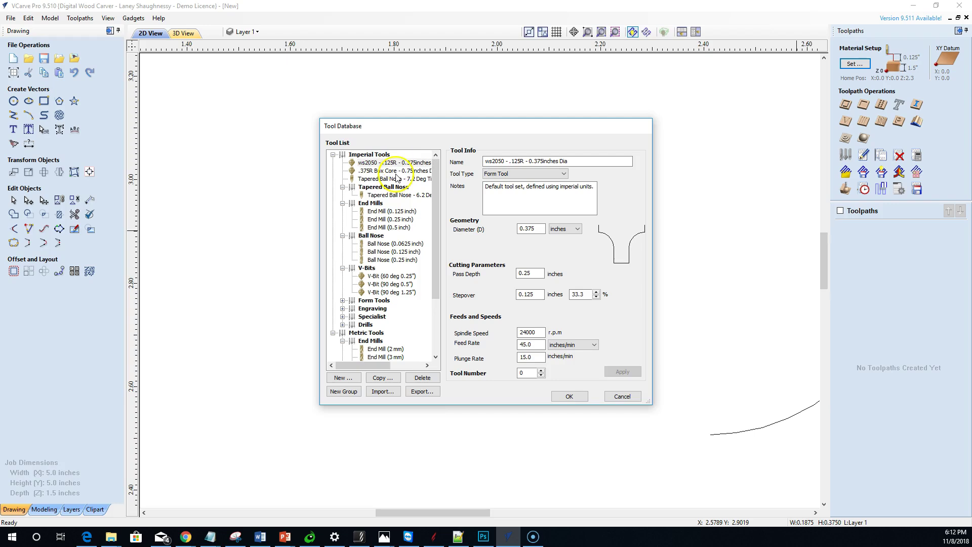
{"action": "left_click", "coordinate": [566, 394]}
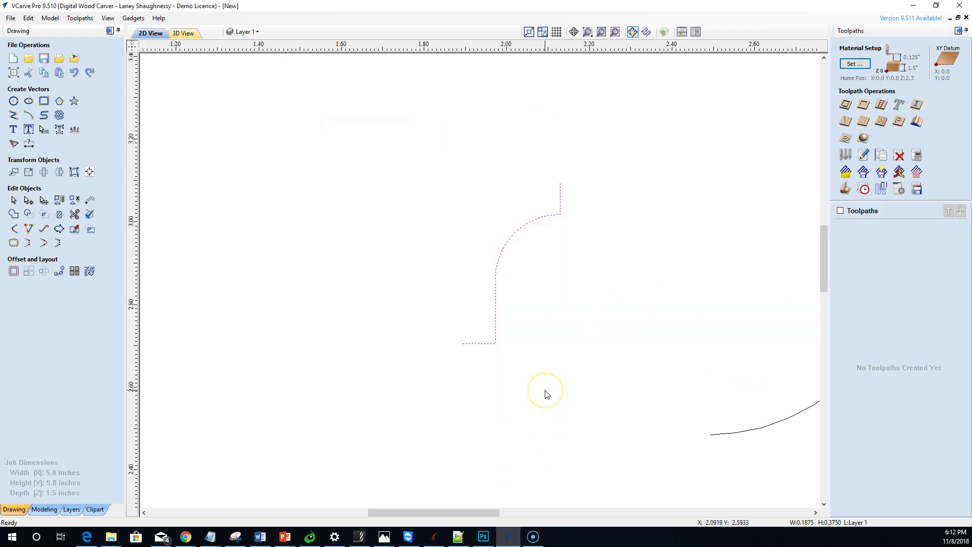
{"action": "scroll", "coordinate": [546, 394], "scroll_direction": "down", "scroll_amount": 2}
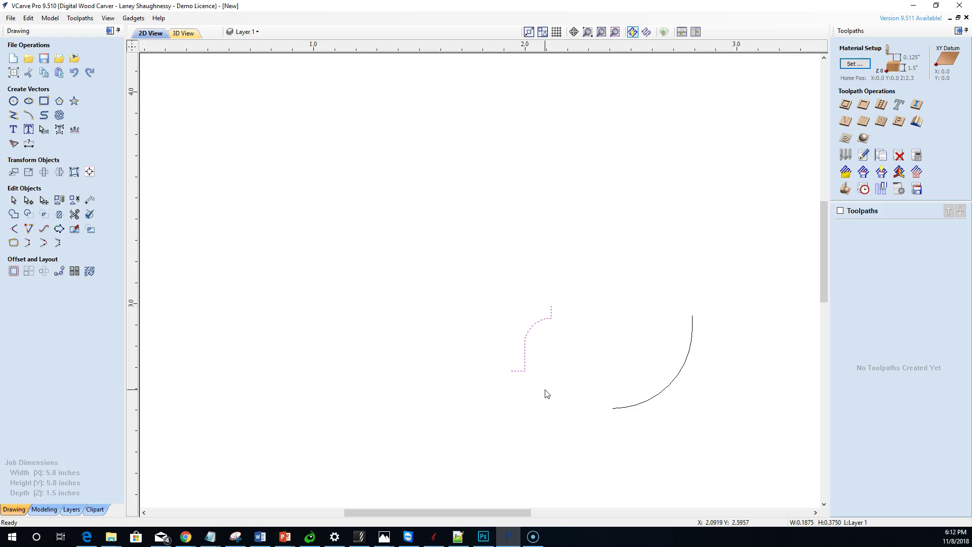